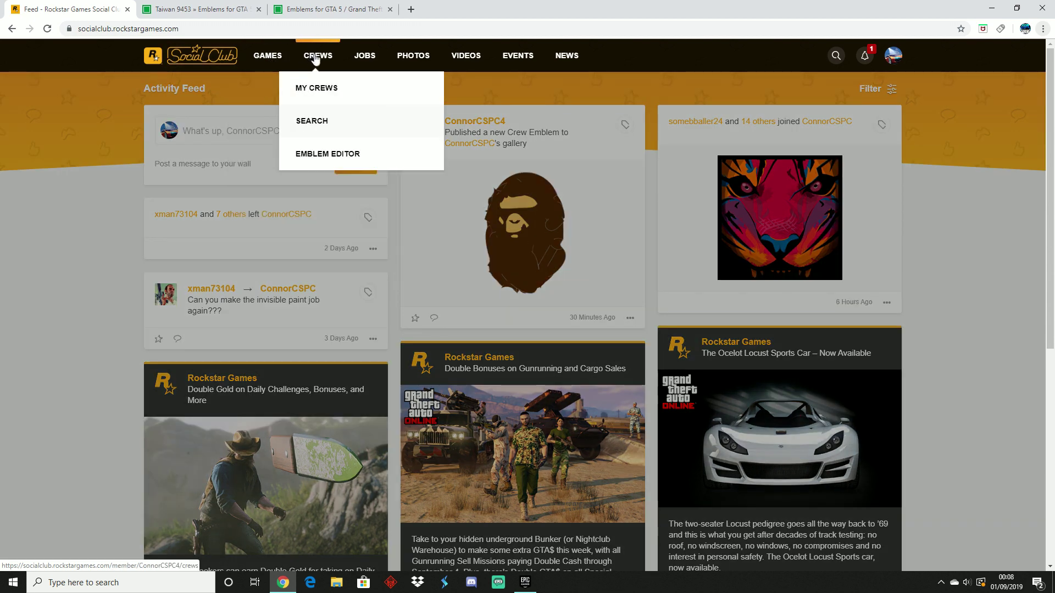
Visit the Grand Theft Auto V and Games pages, then return to My Crews showing ConnorCSPC.
click(318, 57)
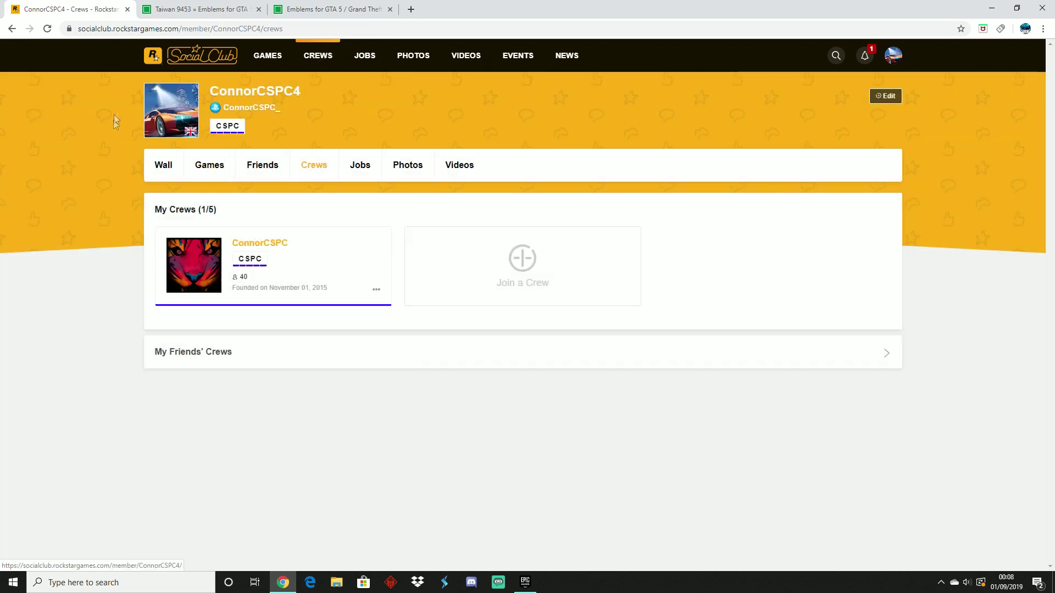
mouse_move(269, 60)
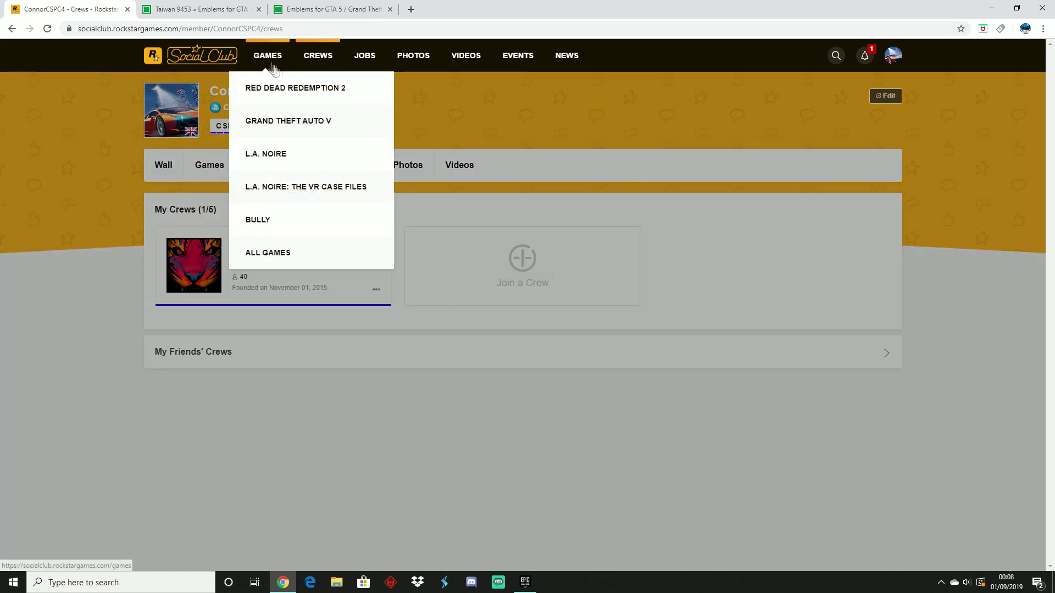
click(280, 122)
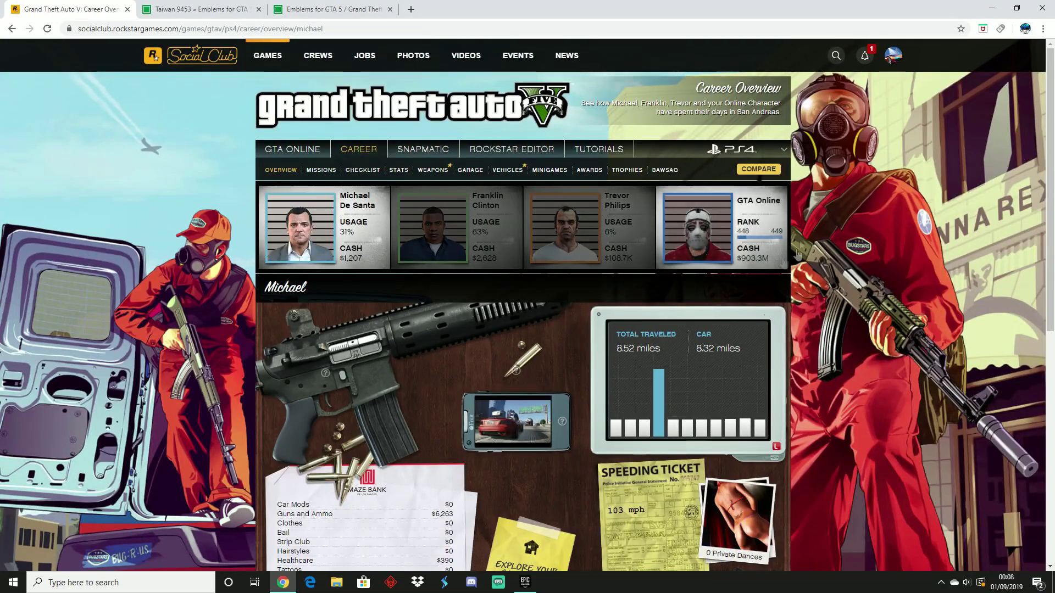
mouse_move(254, 63)
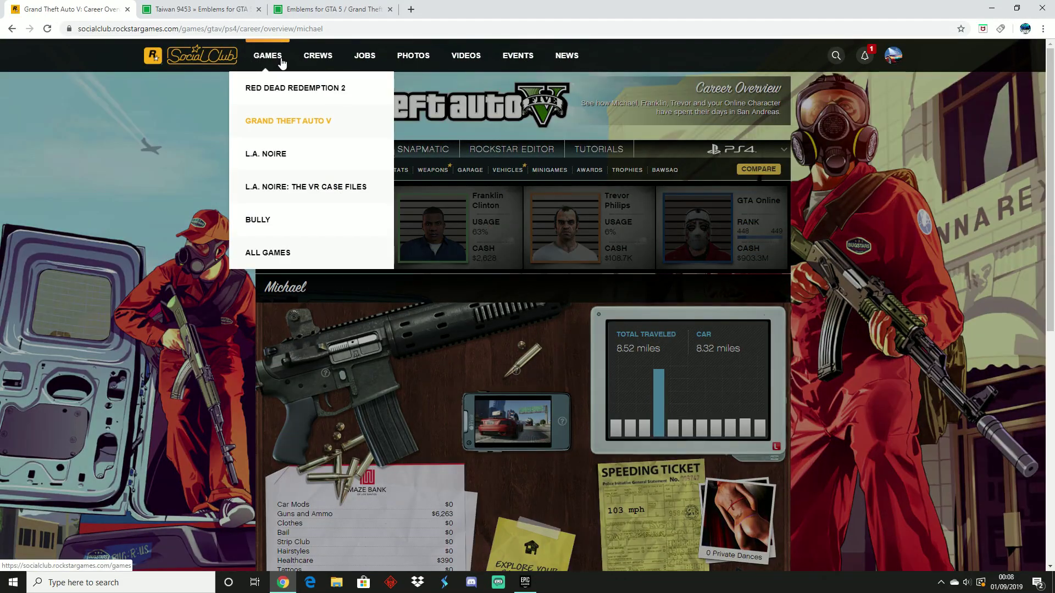
click(281, 63)
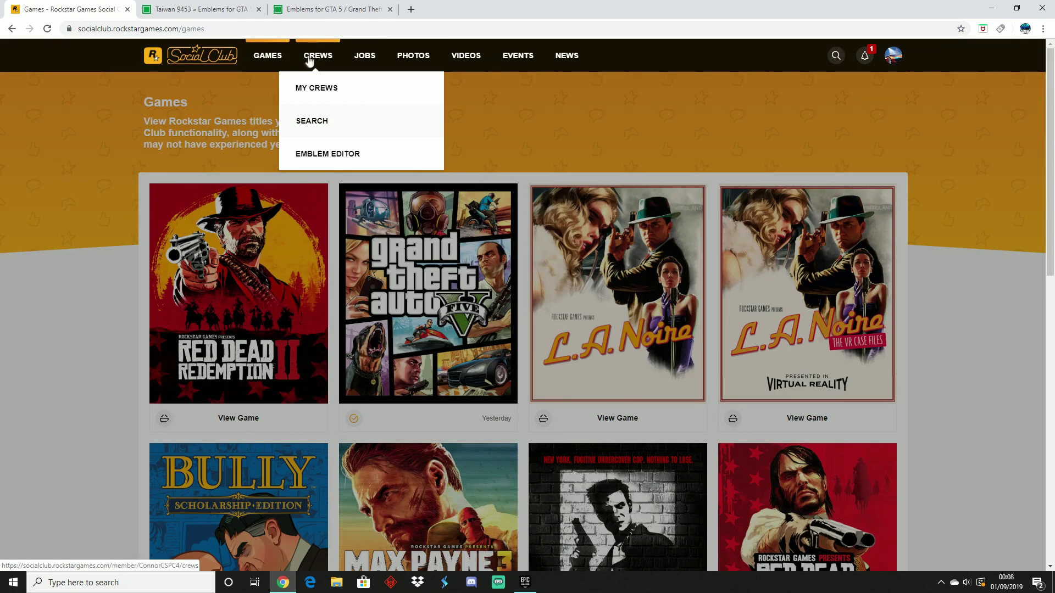
click(312, 61)
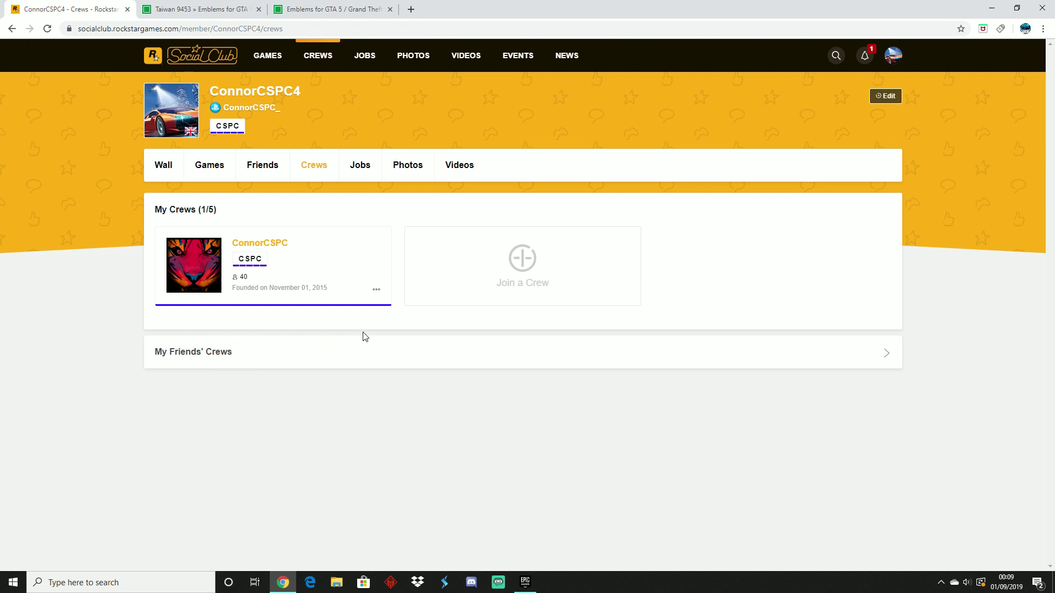
Browse the ConnorCSPC crew's Emblems gallery, then start creating a new emblem.
click(273, 245)
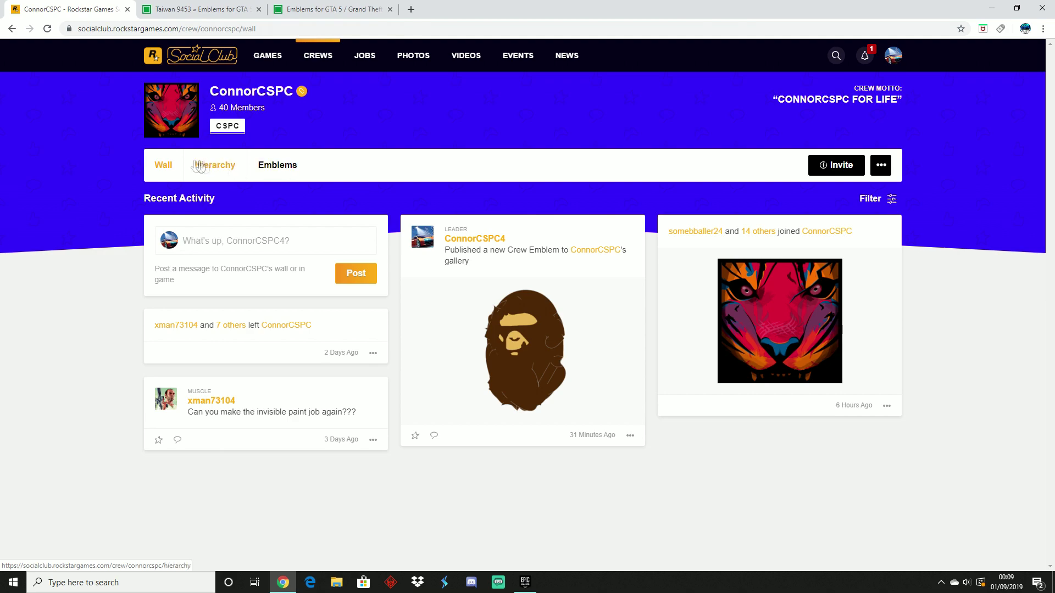
click(288, 172)
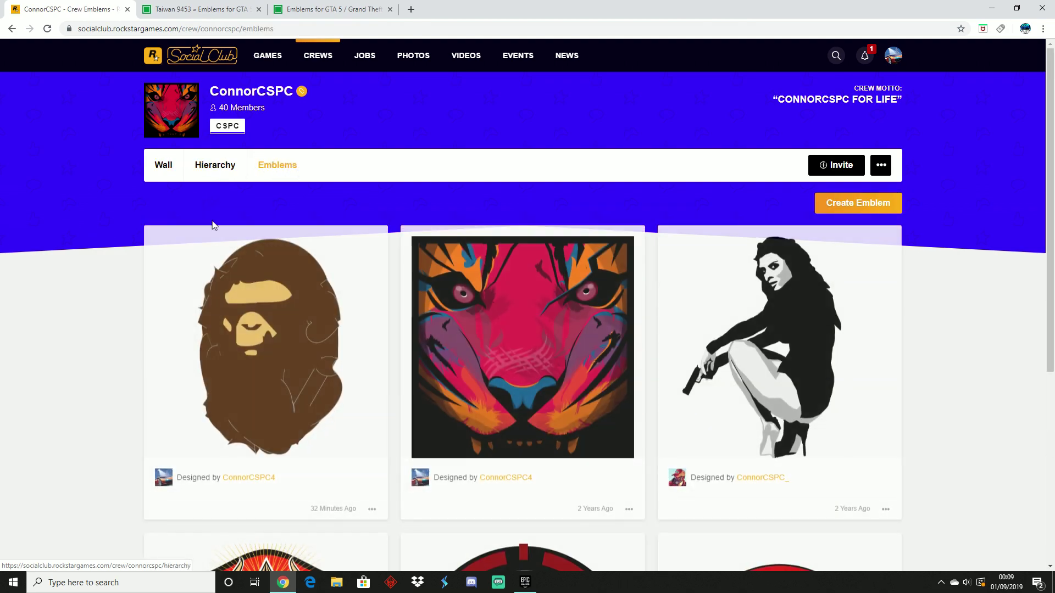
scroll(223, 297, down, 3)
scroll(226, 338, down, 4)
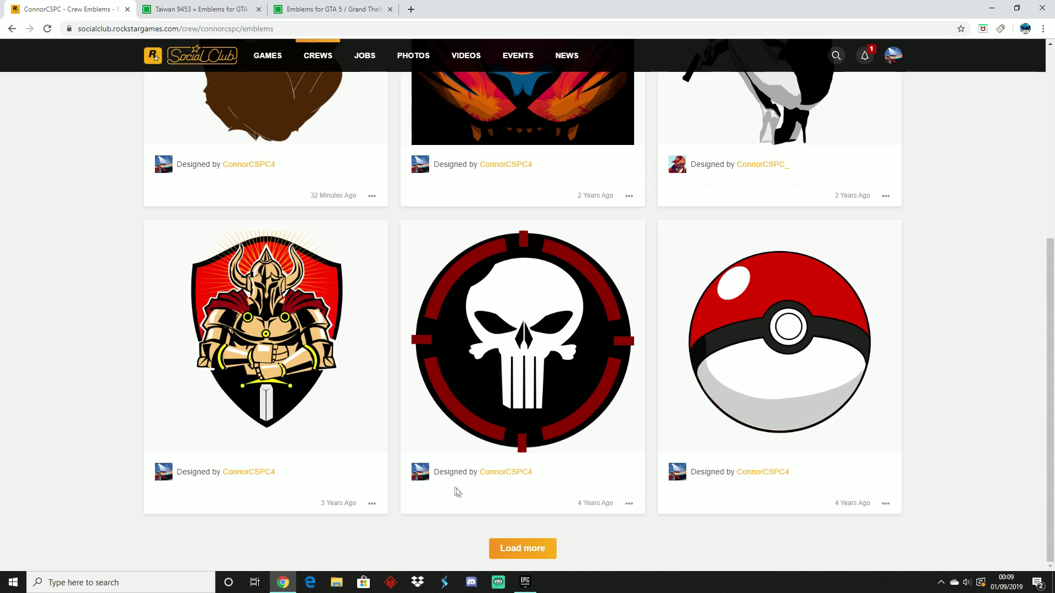
scroll(362, 484, up, 6)
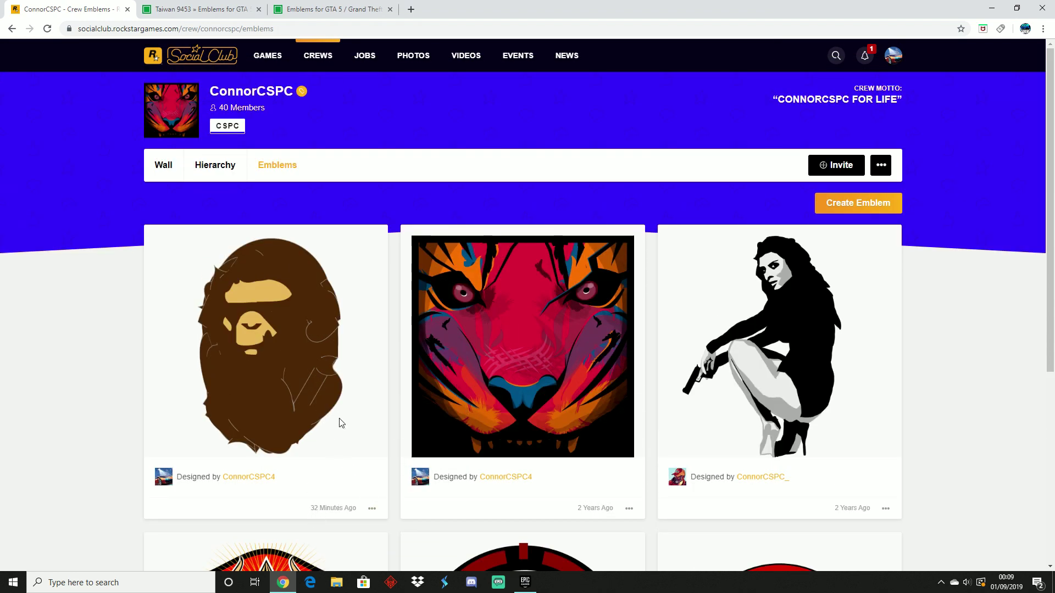
scroll(294, 367, down, 4)
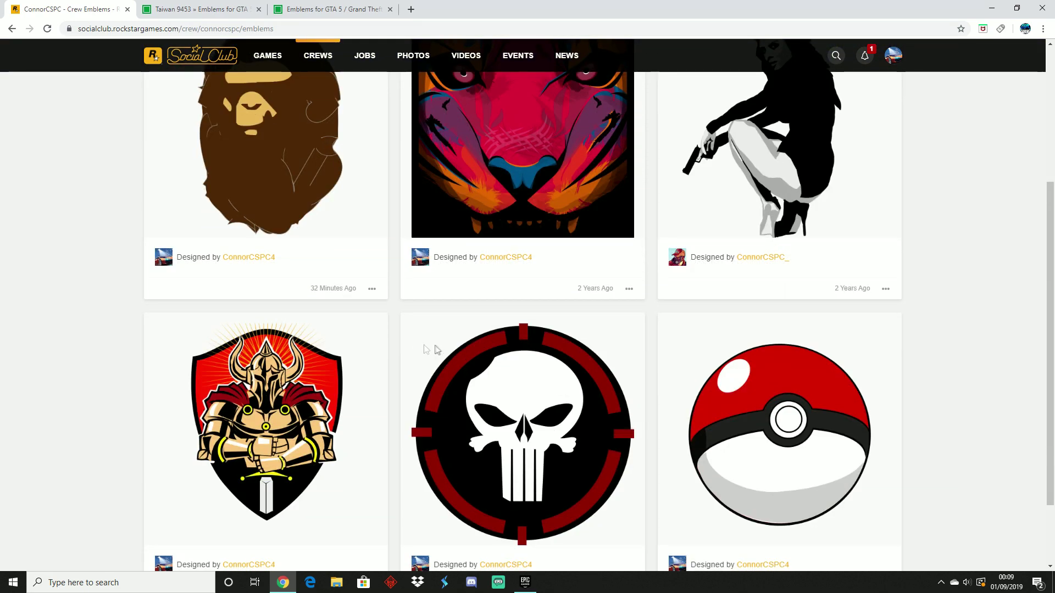
scroll(377, 372, up, 4)
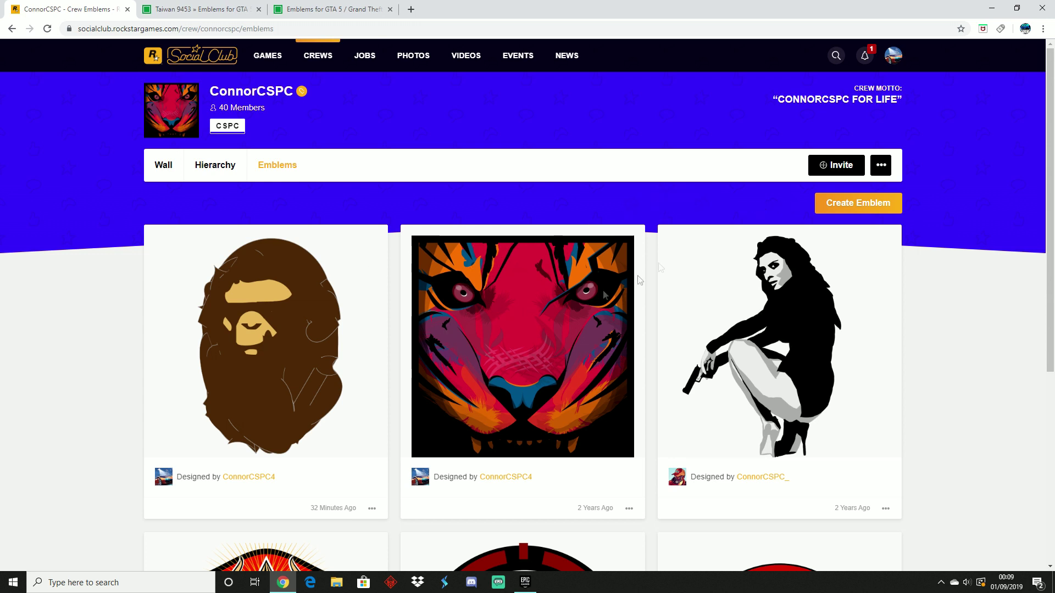
click(843, 208)
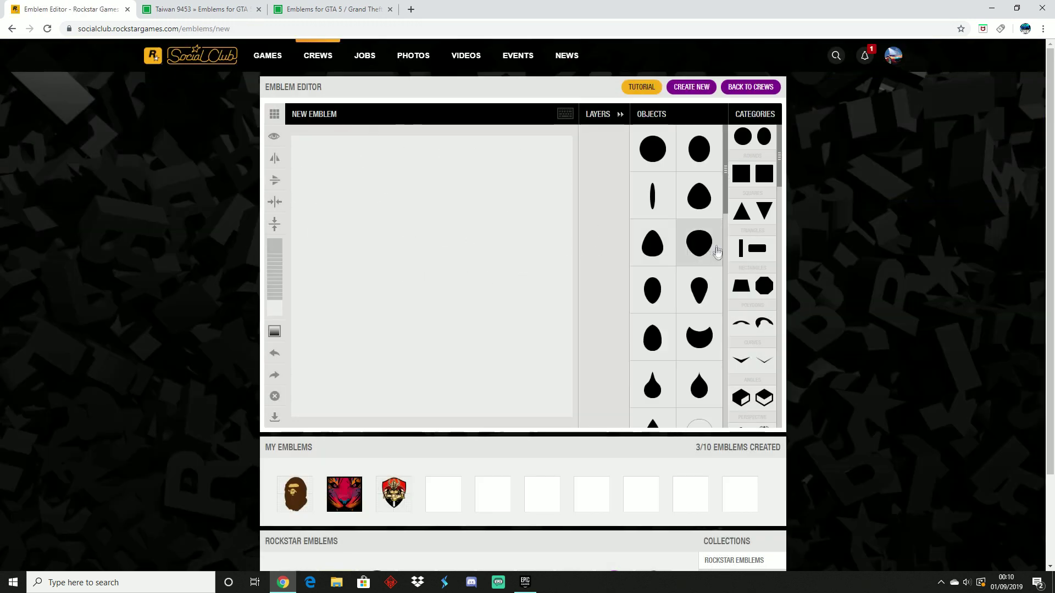
Place a test teardrop shape, clear the canvas, and reload a blank new emblem.
drag(698, 242, 422, 225)
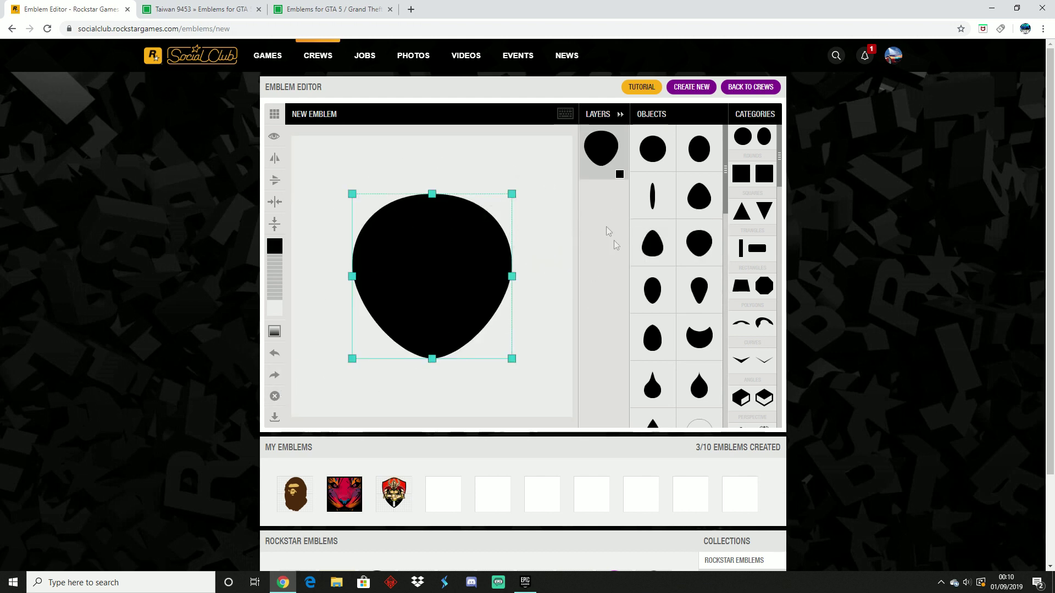
click(274, 396)
click(493, 337)
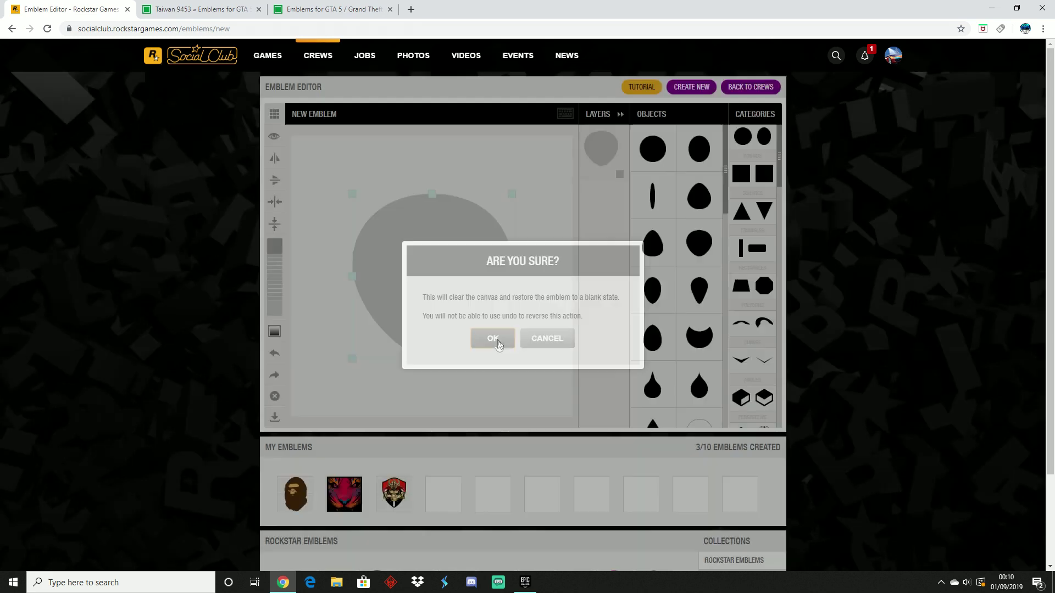
click(692, 90)
click(579, 91)
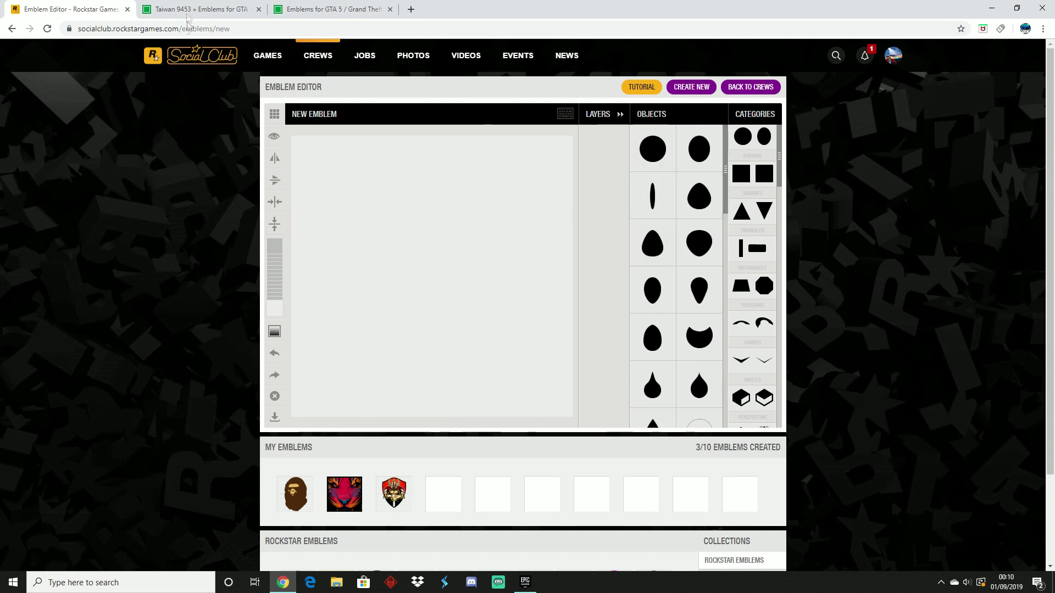
Browse the gtalogo.com emblem catalogue through page 12.
click(336, 11)
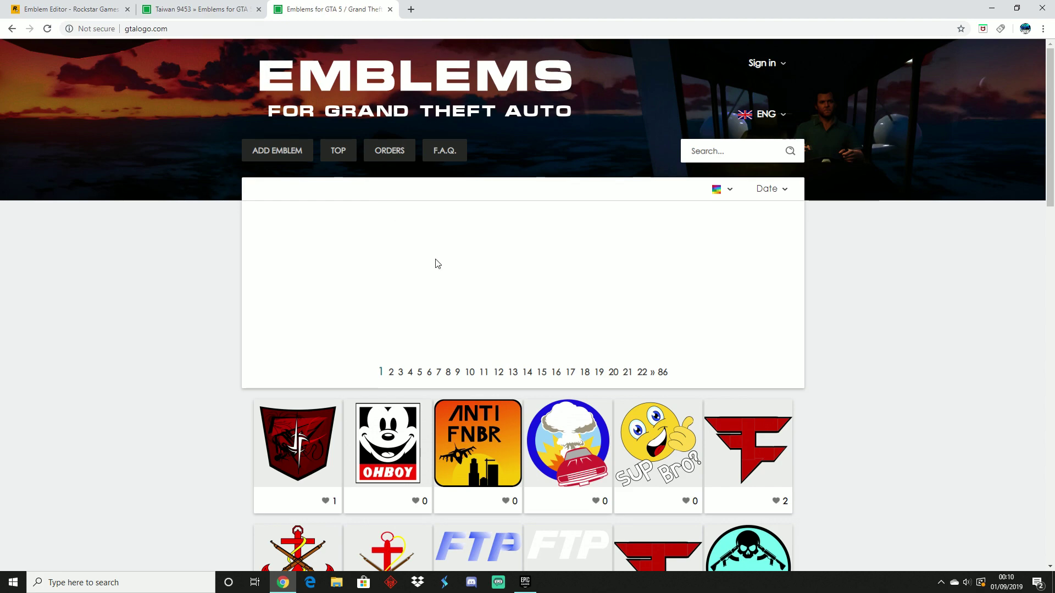
scroll(416, 266, down, 2)
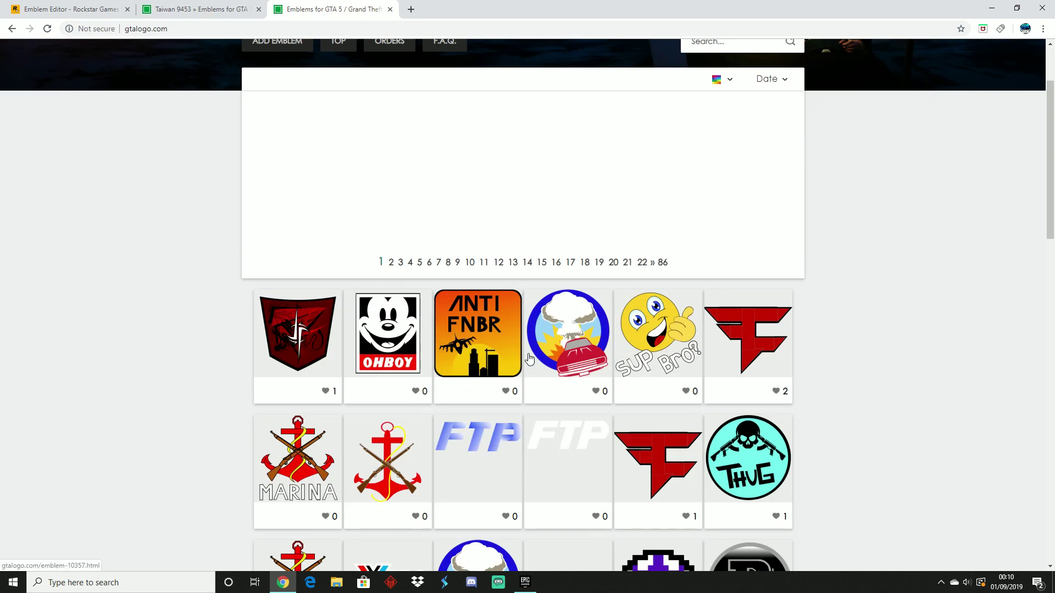
scroll(529, 359, down, 10)
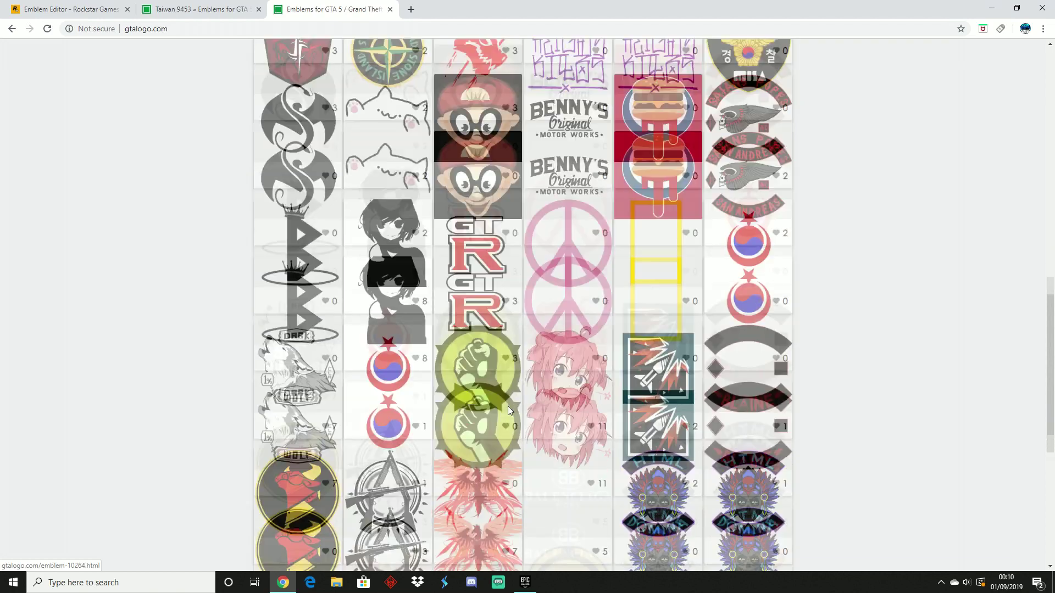
scroll(509, 411, down, 8)
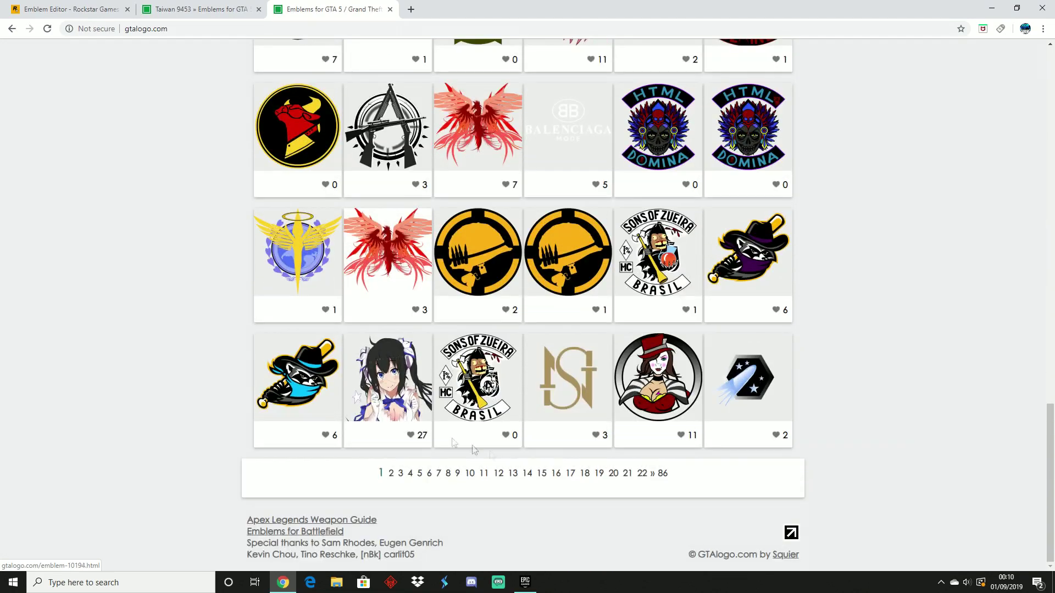
click(497, 473)
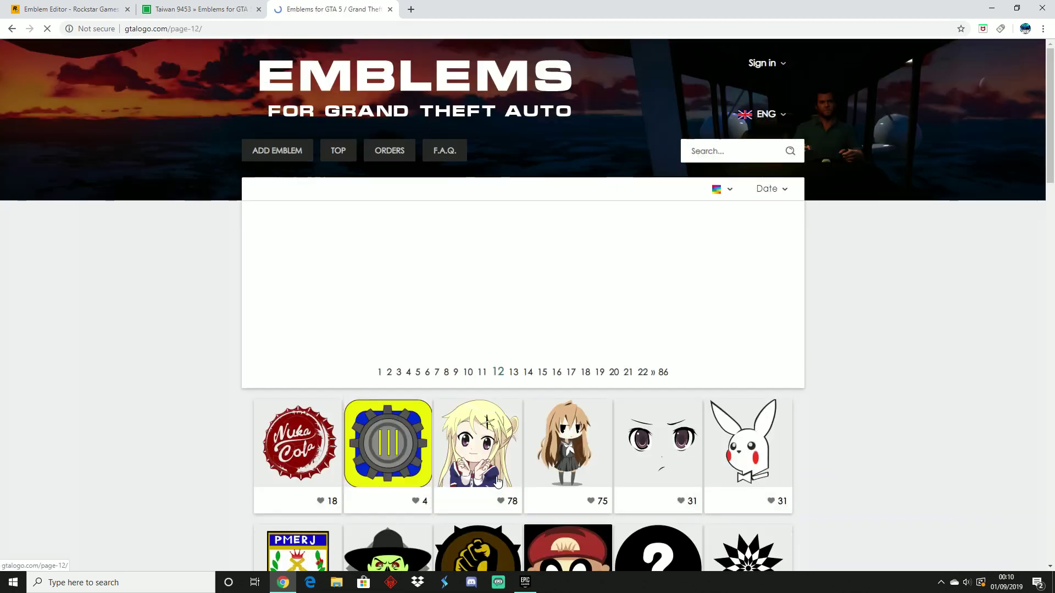
scroll(495, 481, down, 6)
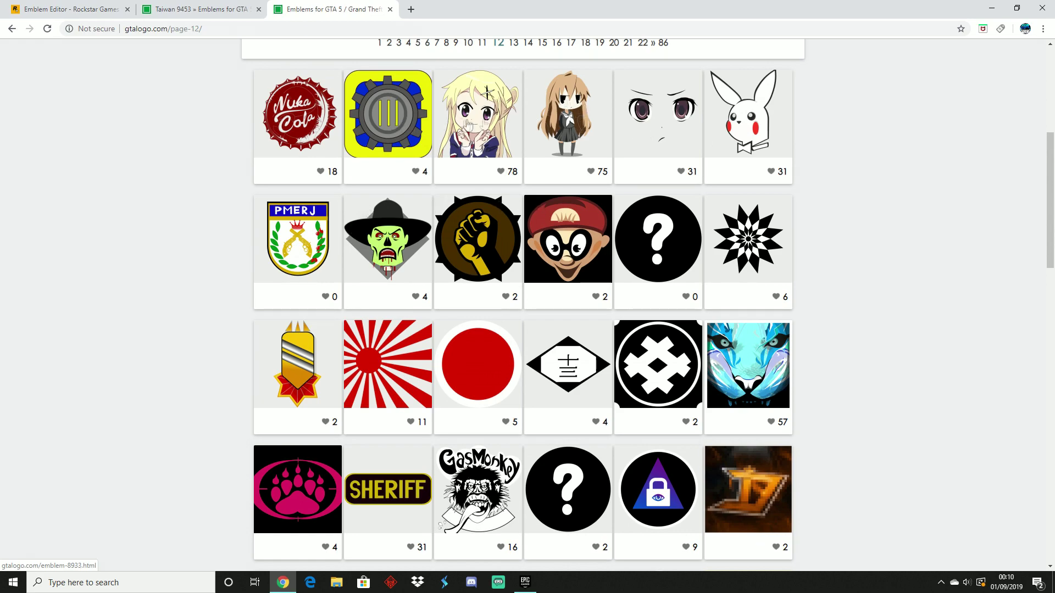
scroll(539, 175, down, 4)
scroll(588, 303, down, 2)
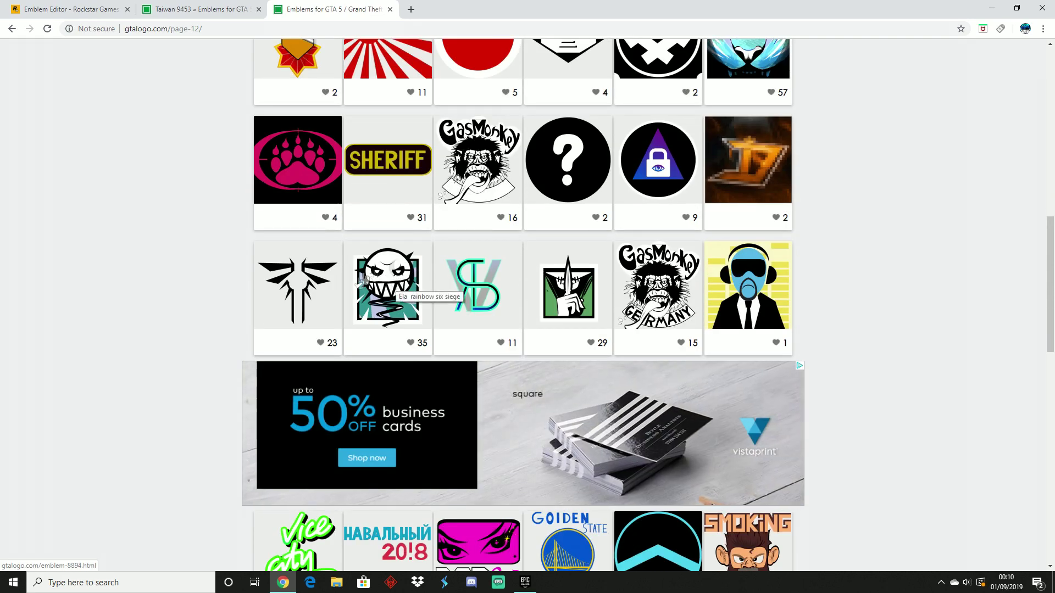
scroll(391, 273, down, 1)
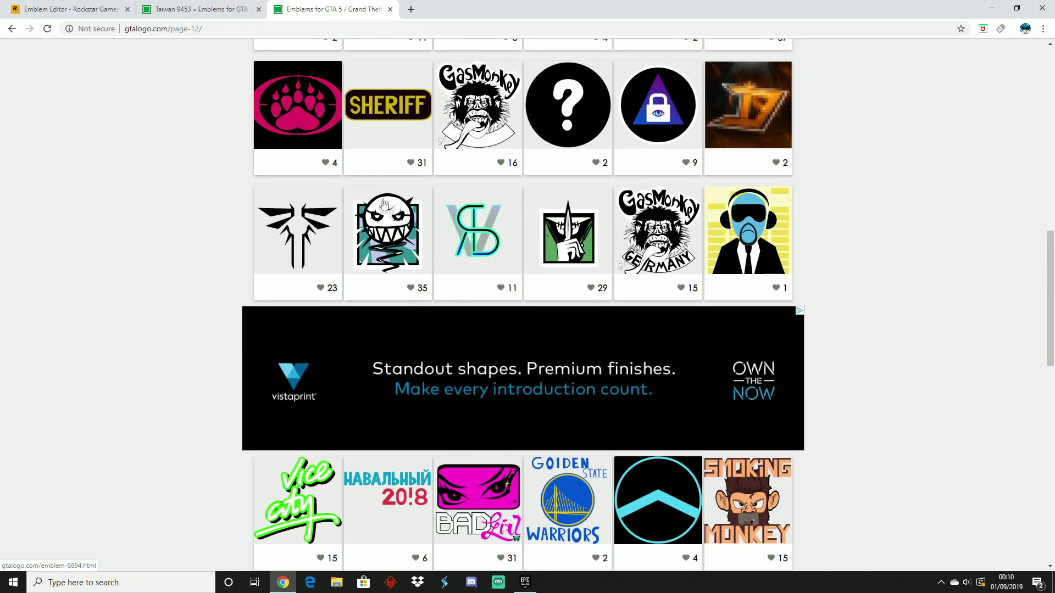
scroll(368, 273, down, 9)
scroll(345, 274, down, 5)
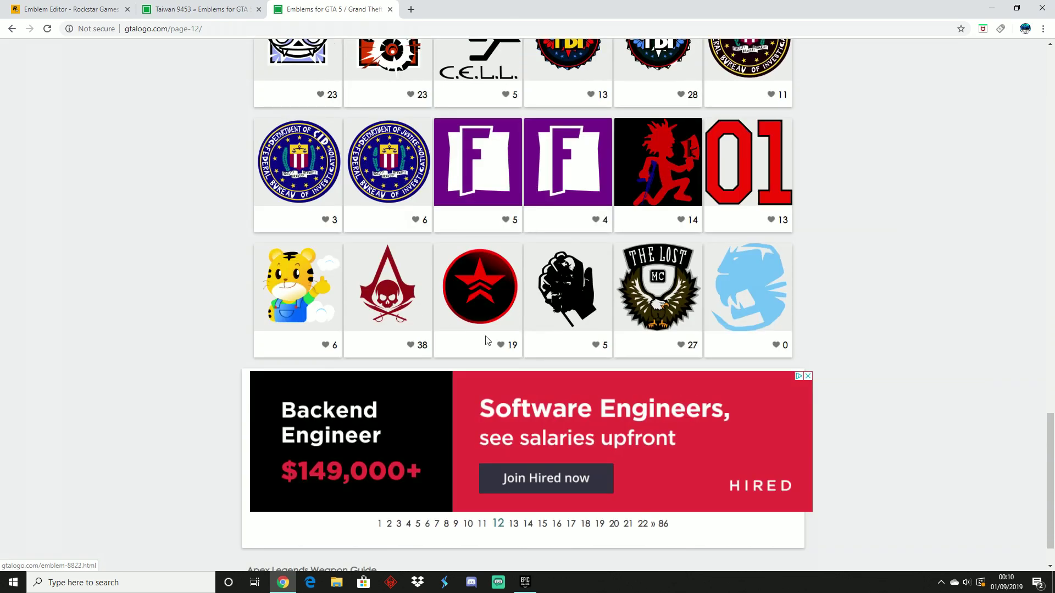
Look through gallery pages 20 and 28, then bring up the Taiwan 9453 emblem page.
click(614, 474)
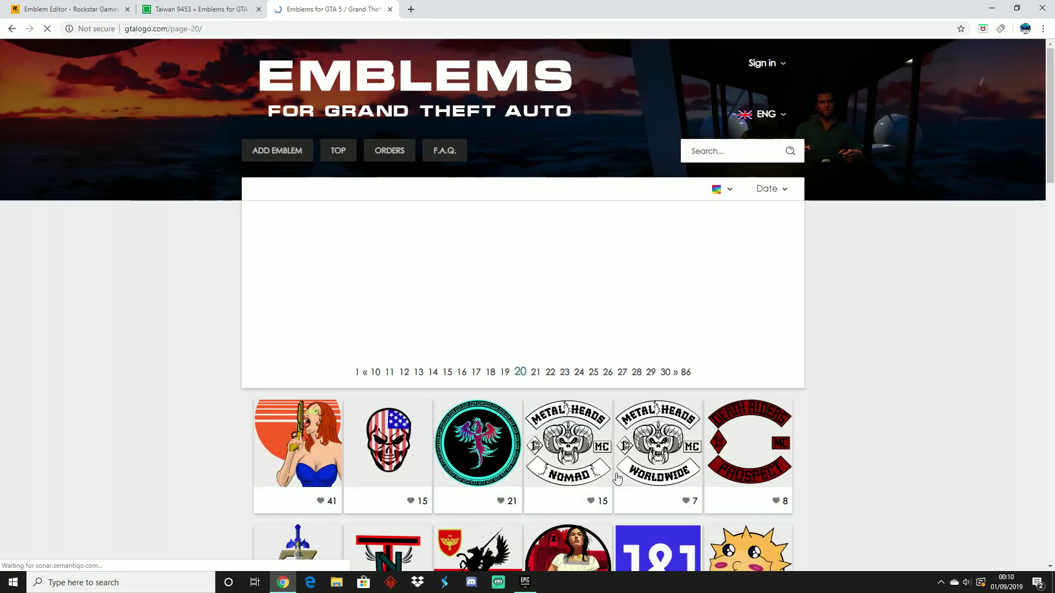
scroll(589, 348, down, 5)
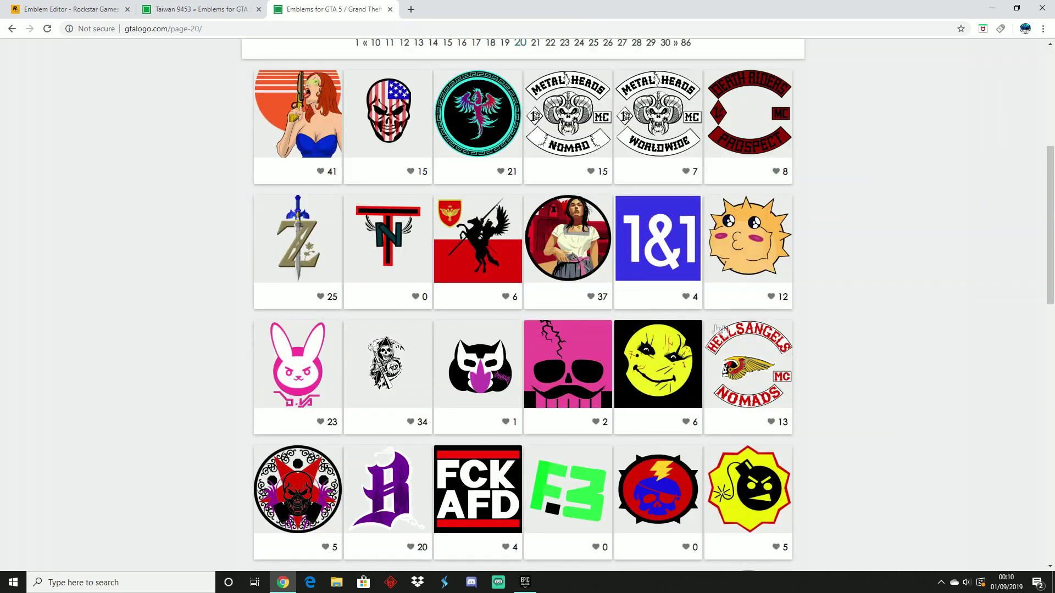
scroll(604, 357, down, 4)
scroll(609, 420, down, 2)
scroll(609, 421, down, 8)
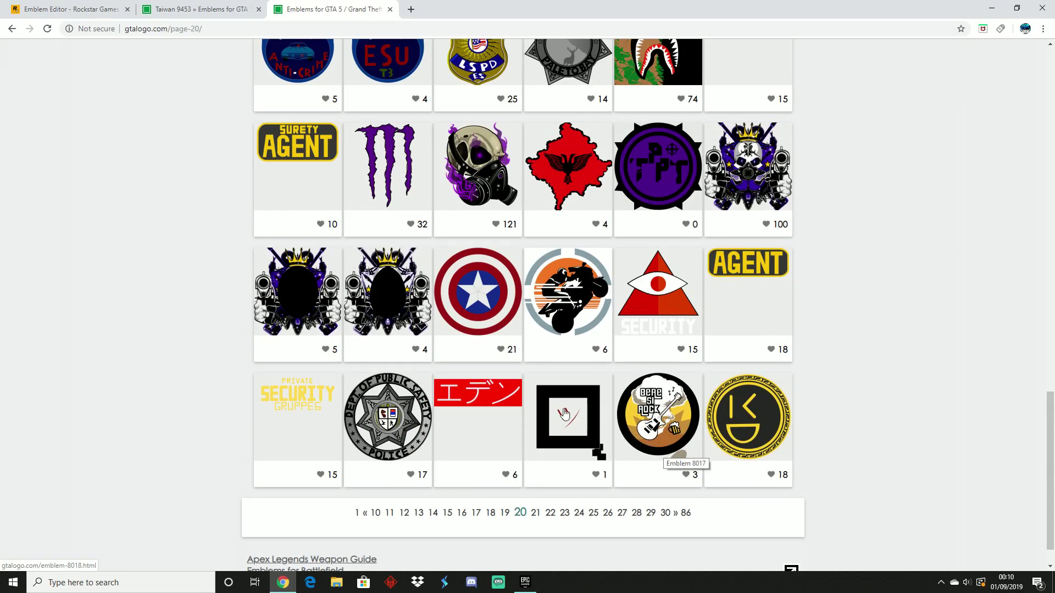
scroll(604, 442, down, 1)
click(637, 477)
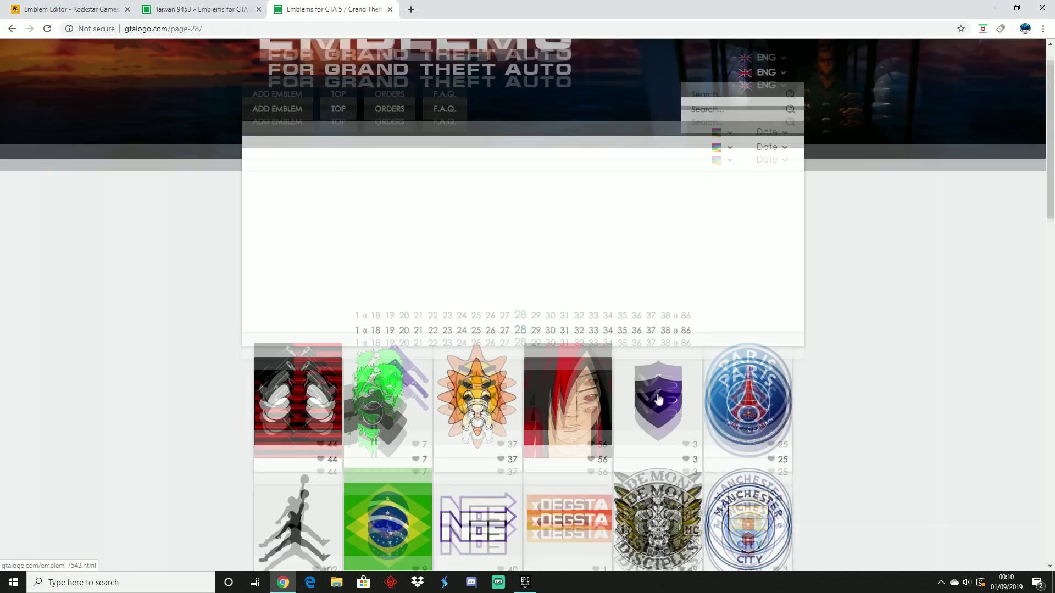
scroll(604, 385, down, 4)
scroll(345, 337, down, 3)
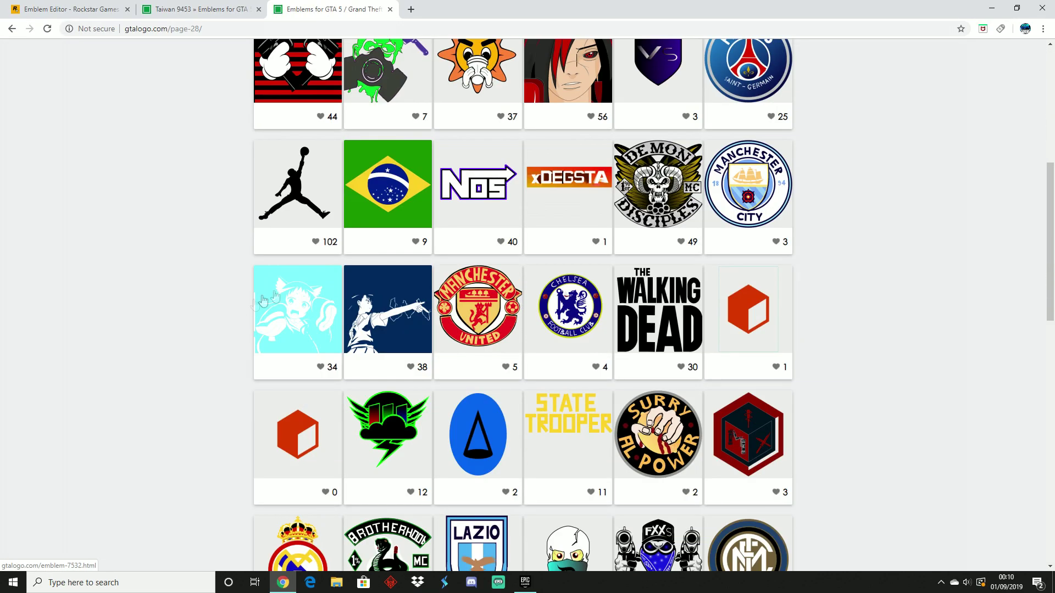
scroll(205, 298, down, 5)
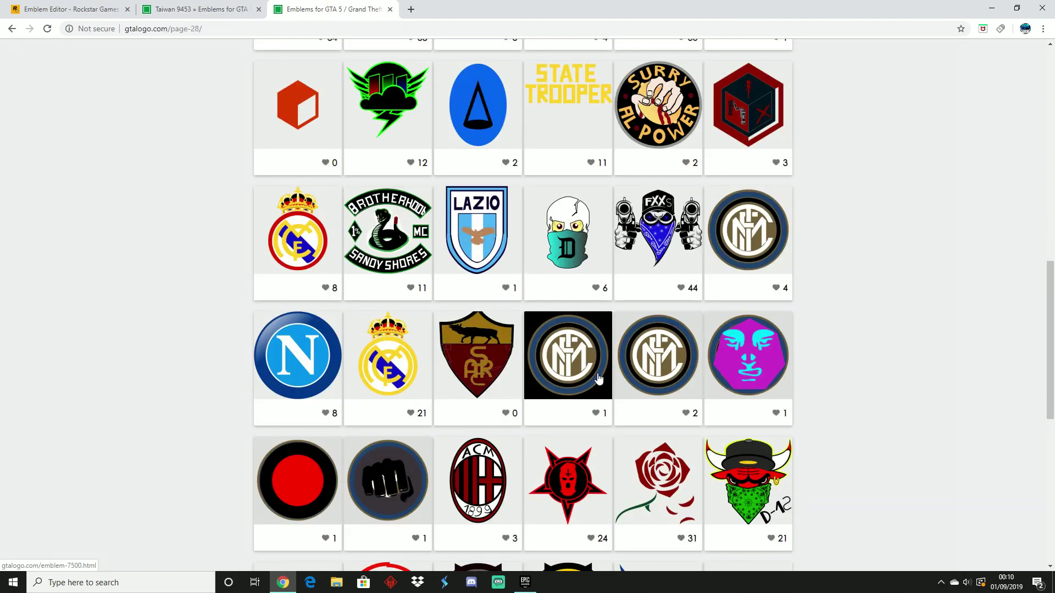
scroll(604, 379, down, 2)
scroll(659, 382, down, 4)
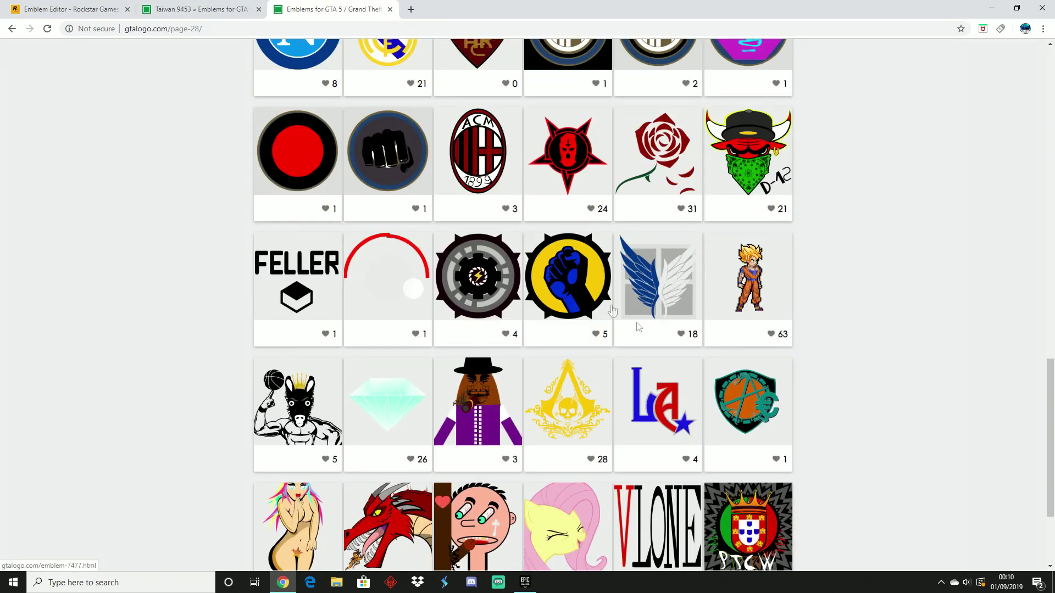
scroll(439, 407, down, 3)
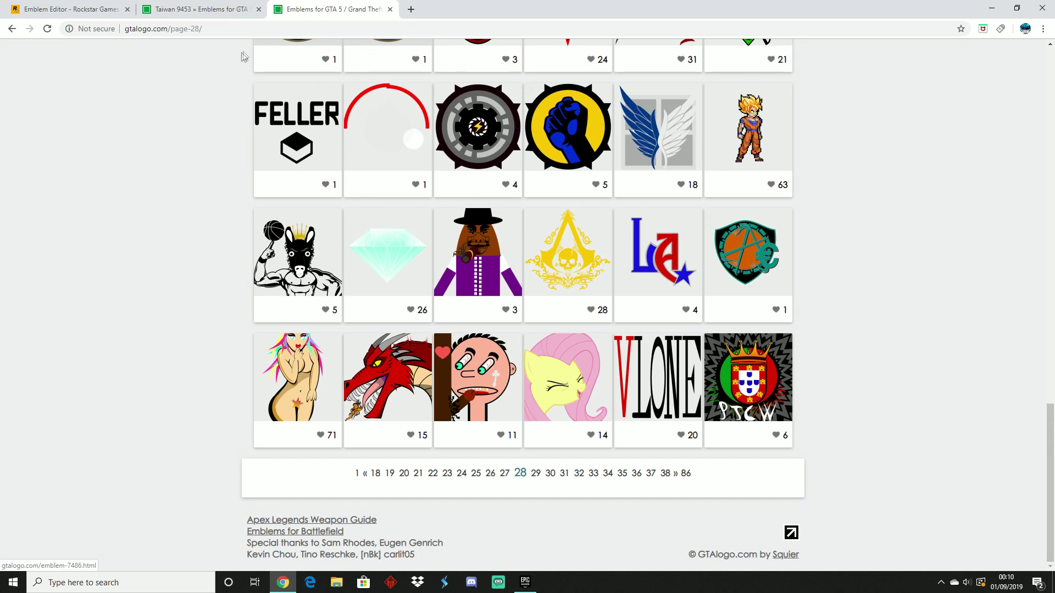
click(197, 10)
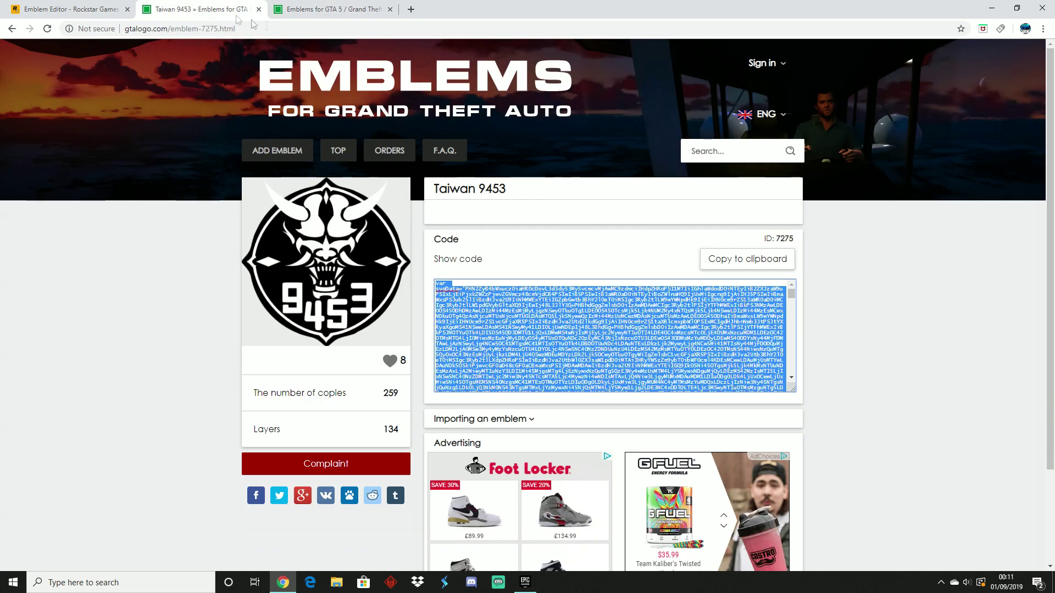
Check the testing emblem's detail page from page 28, then return to Taiwan 9453.
click(152, 266)
click(330, 9)
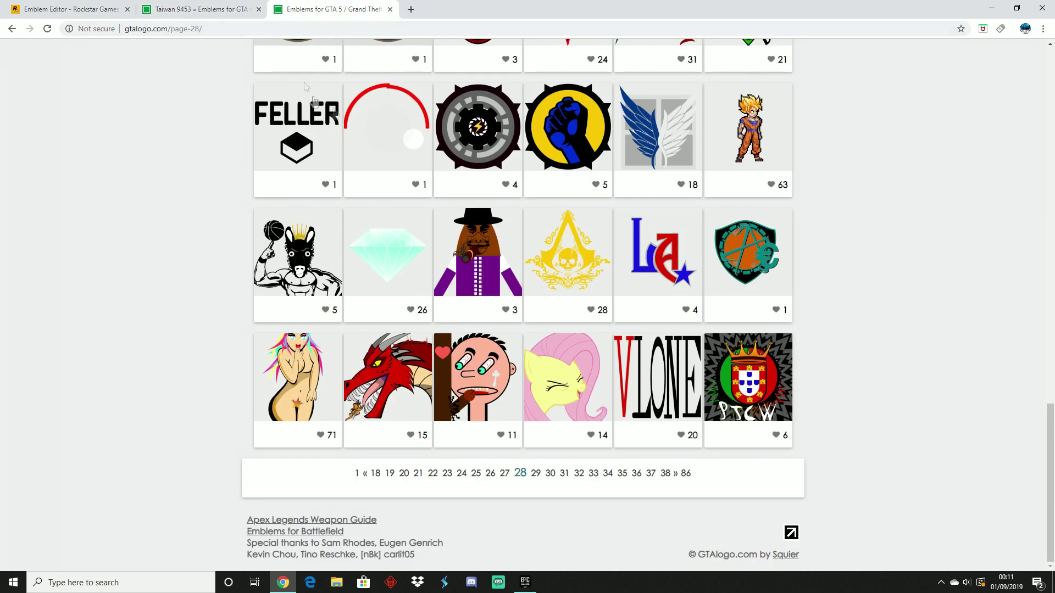
click(585, 260)
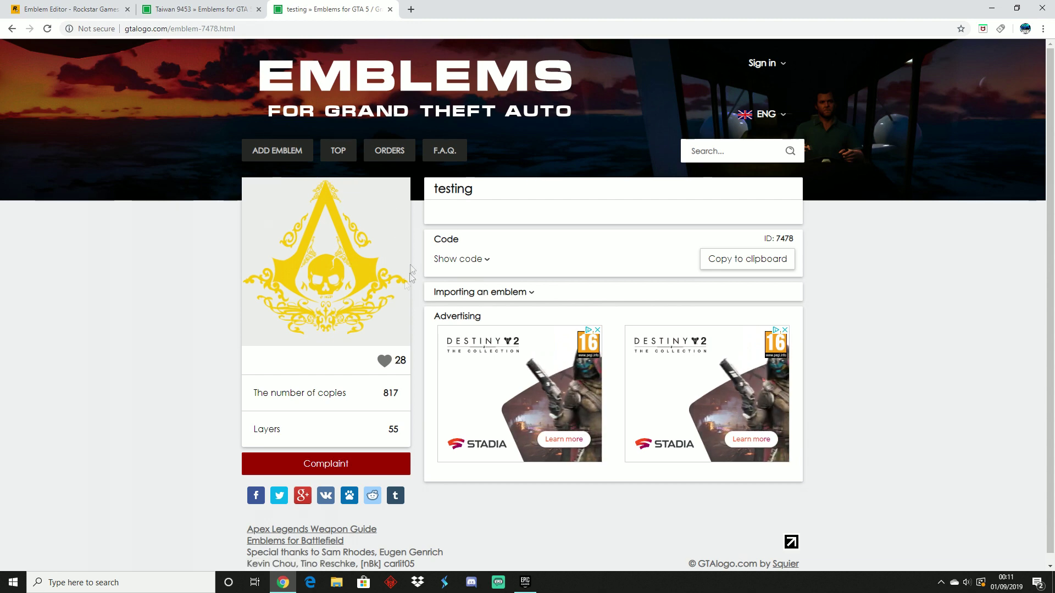
click(189, 9)
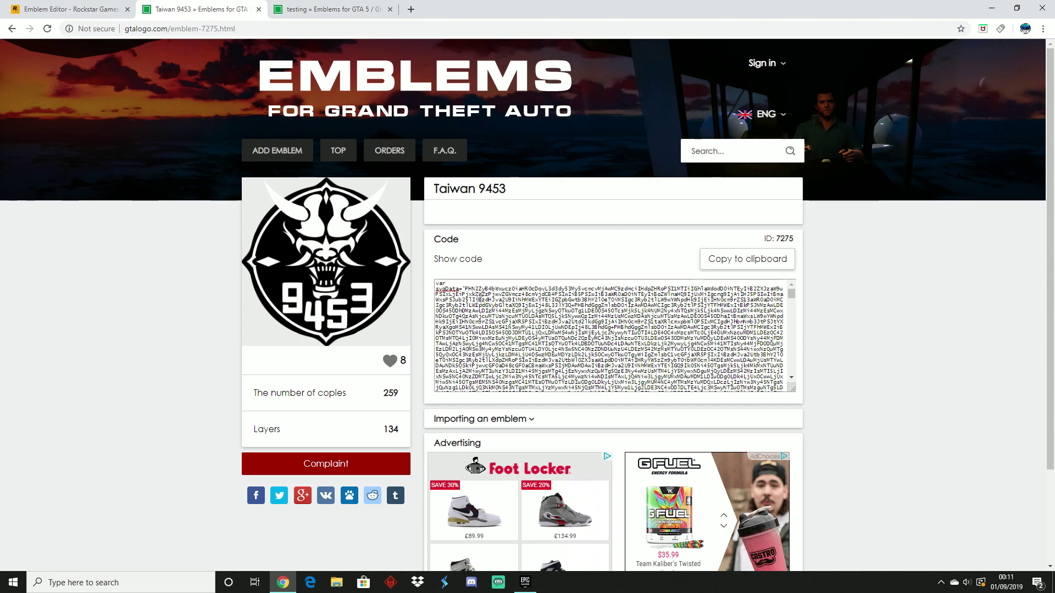
Copy the full Taiwan 9453 emblem code and go back to the Social Club editor.
triple_click(483, 300)
right_click(462, 300)
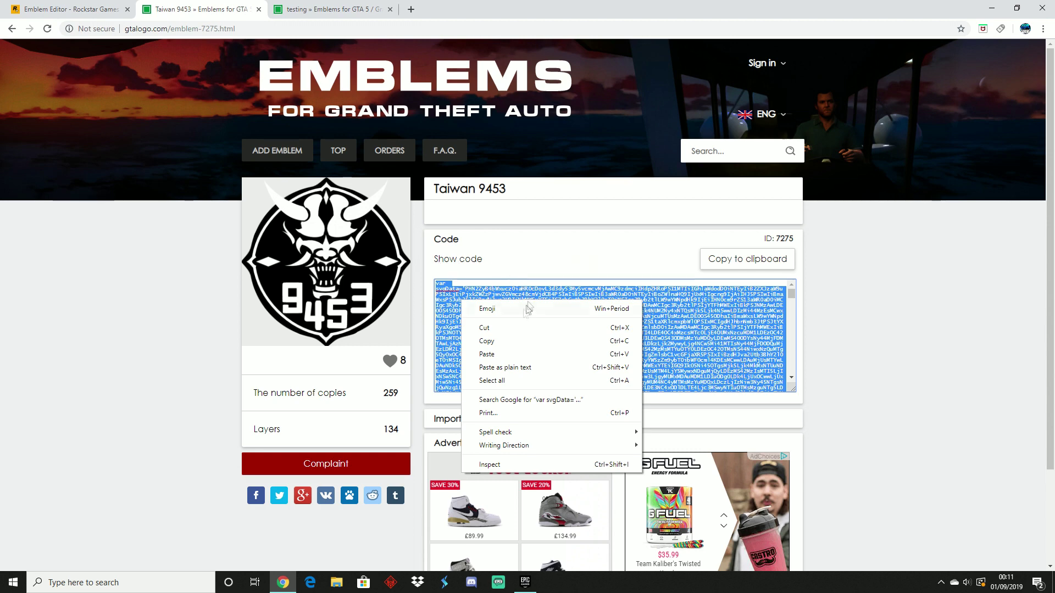
click(487, 341)
scroll(609, 335, down, 15)
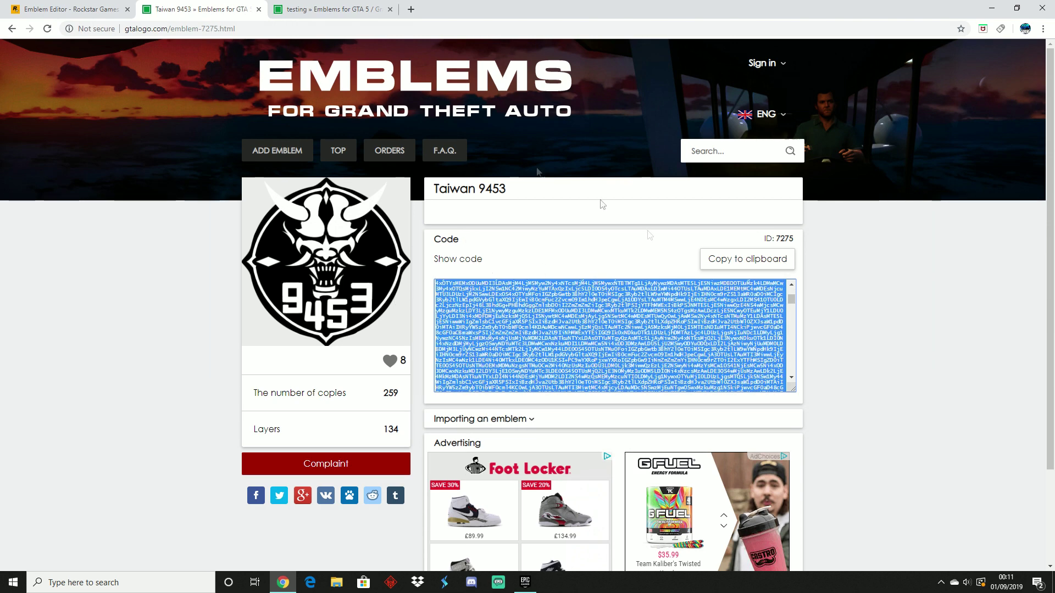
click(54, 13)
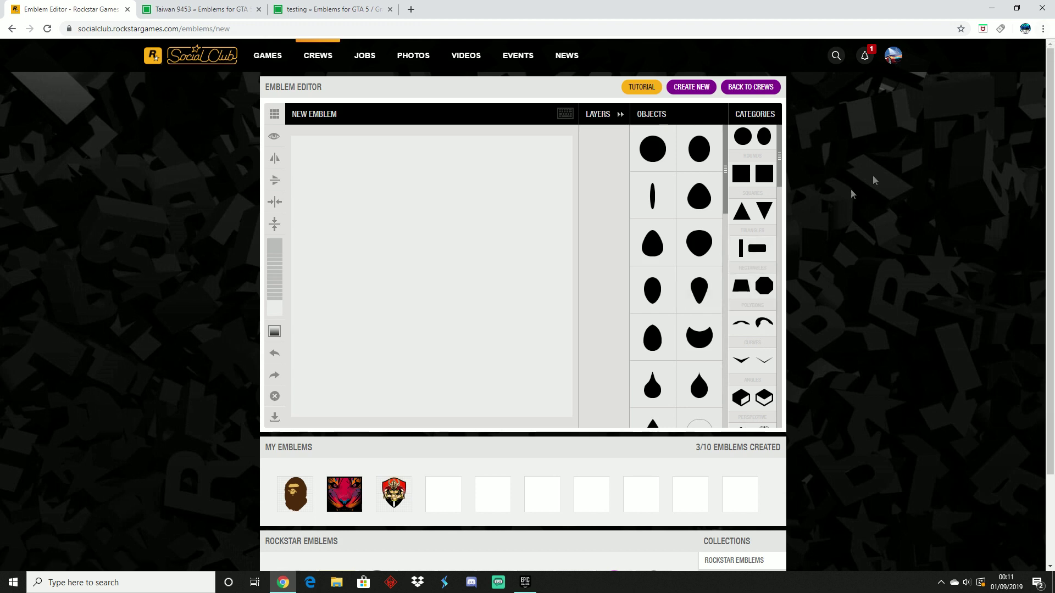
Open the browser's developer tools console from the main menu.
key(F12)
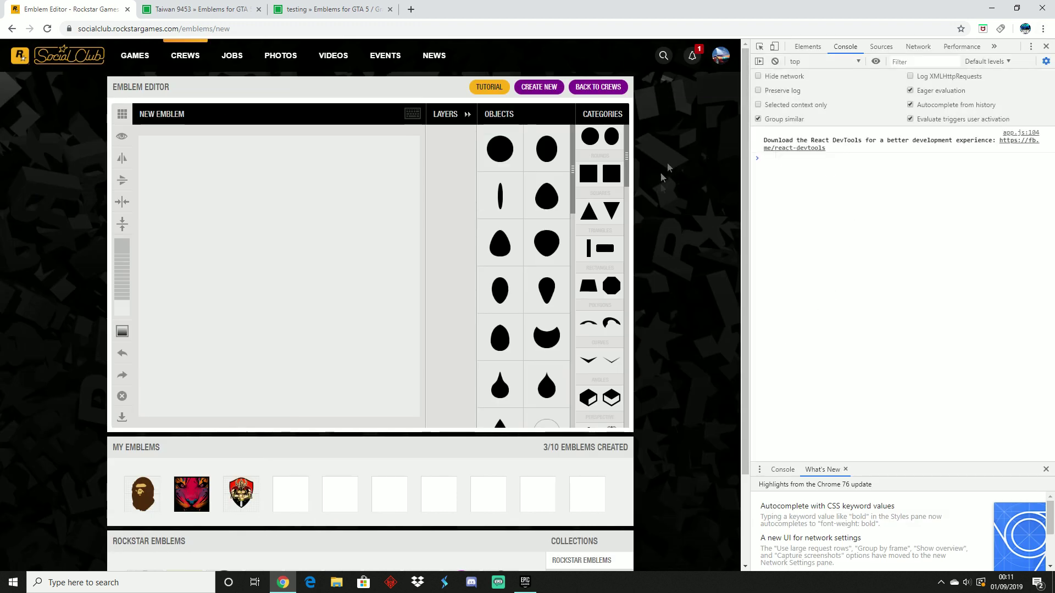
click(1049, 46)
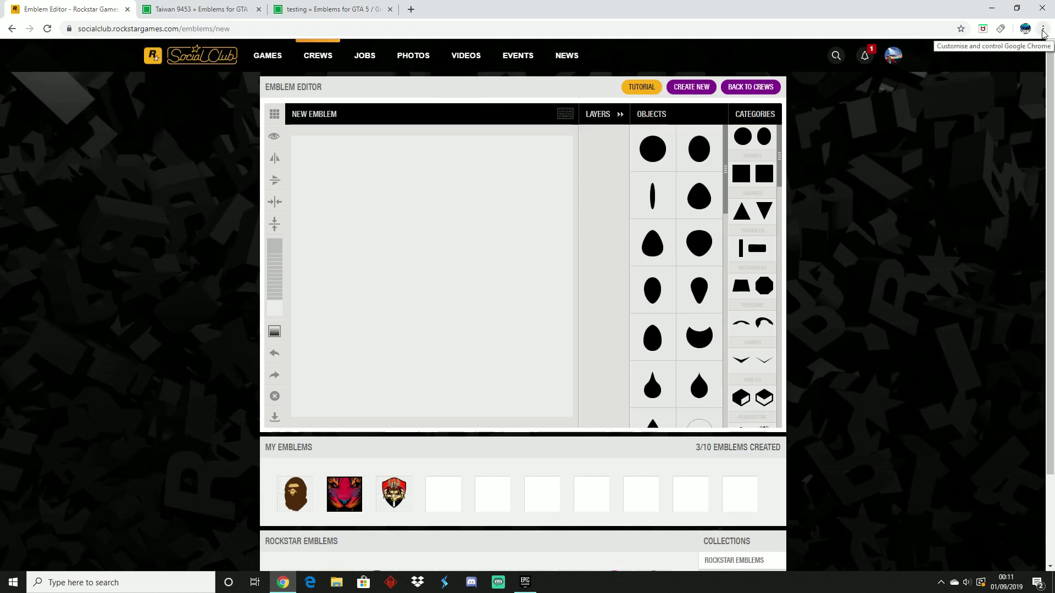
click(1042, 30)
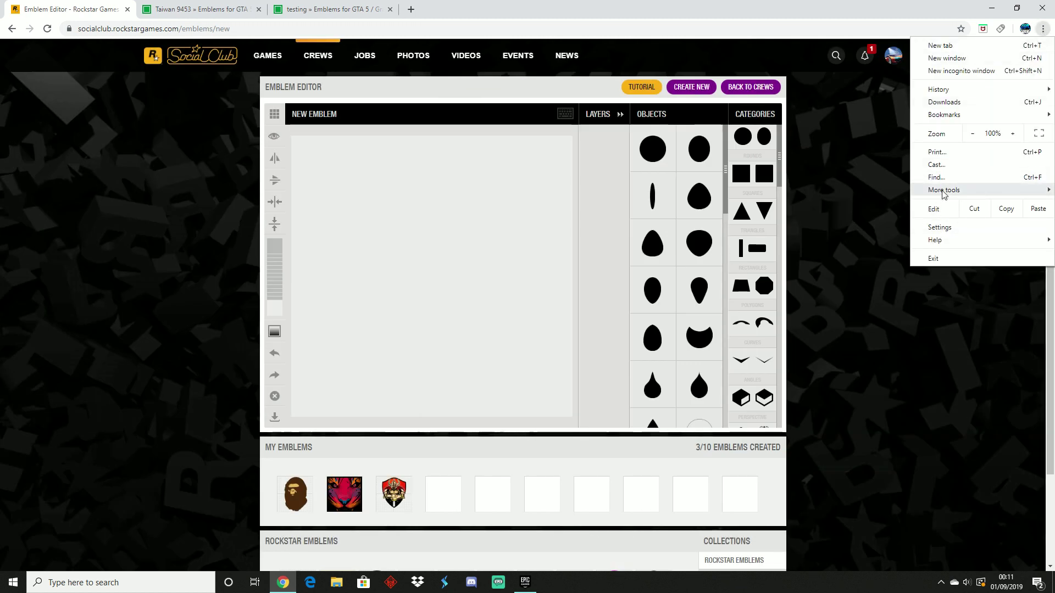
mouse_move(943, 193)
click(807, 265)
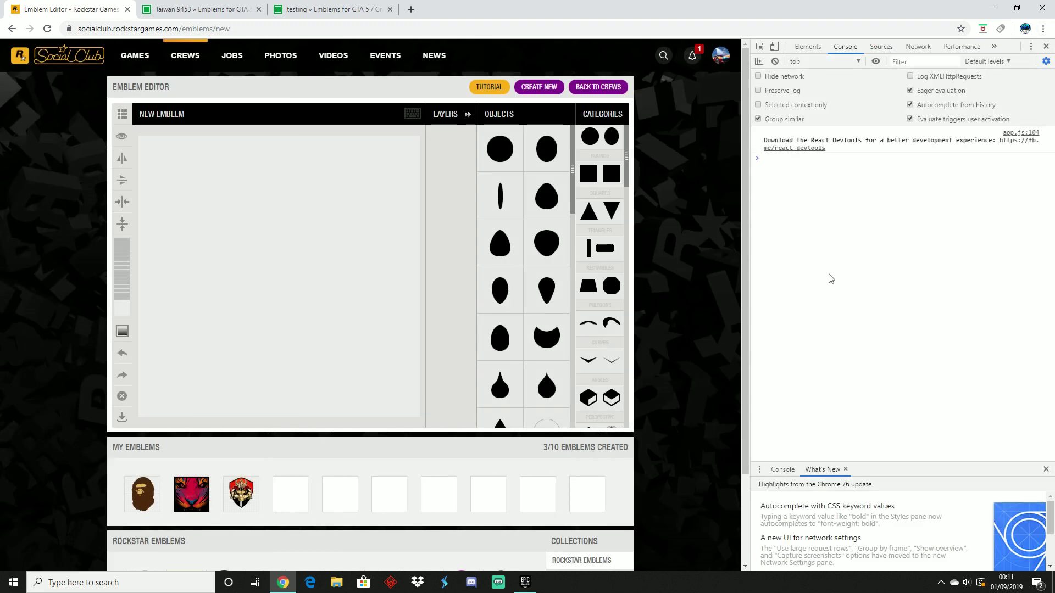
Paste the Taiwan 9453 emblem code into the console, run it, and close DevTools.
right_click(769, 158)
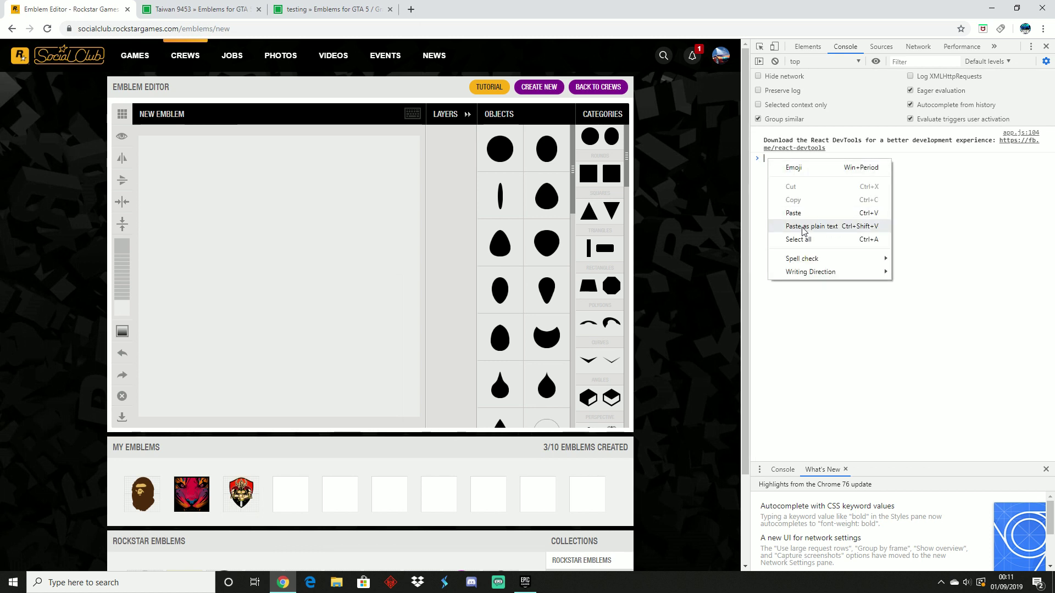
click(765, 161)
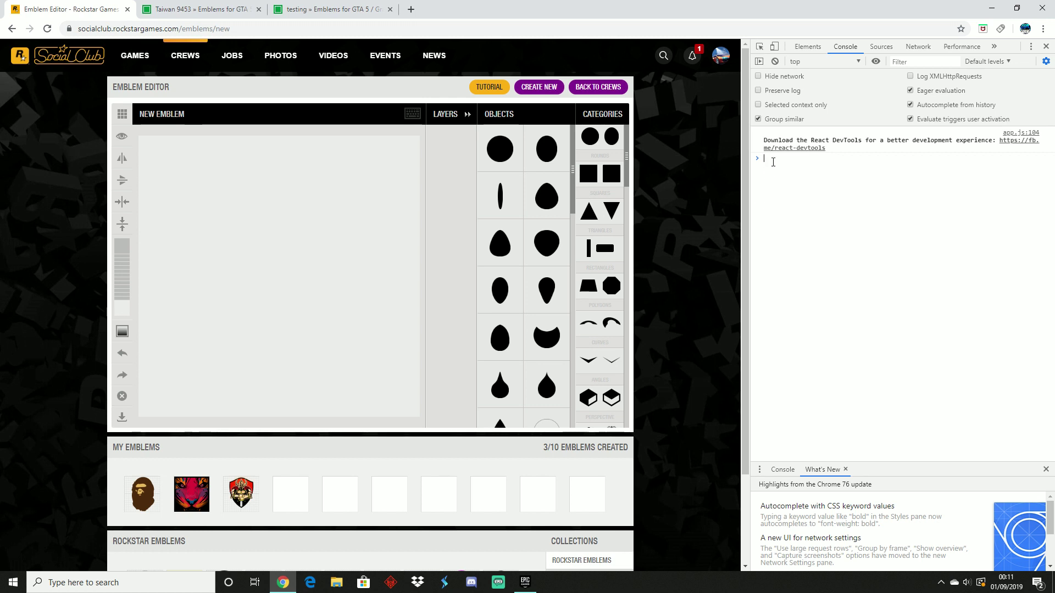
right_click(770, 160)
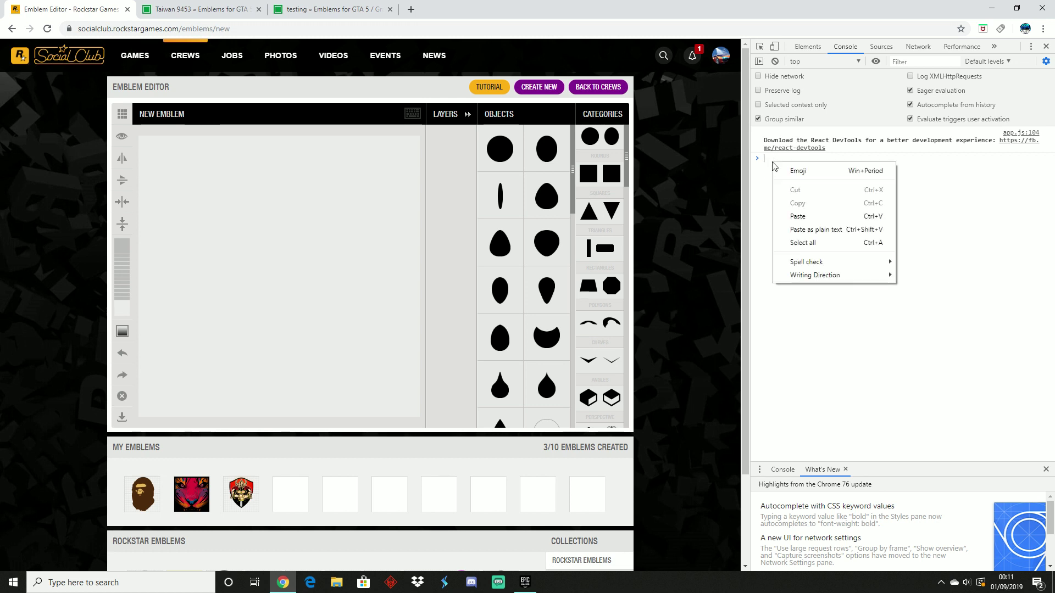
click(815, 230)
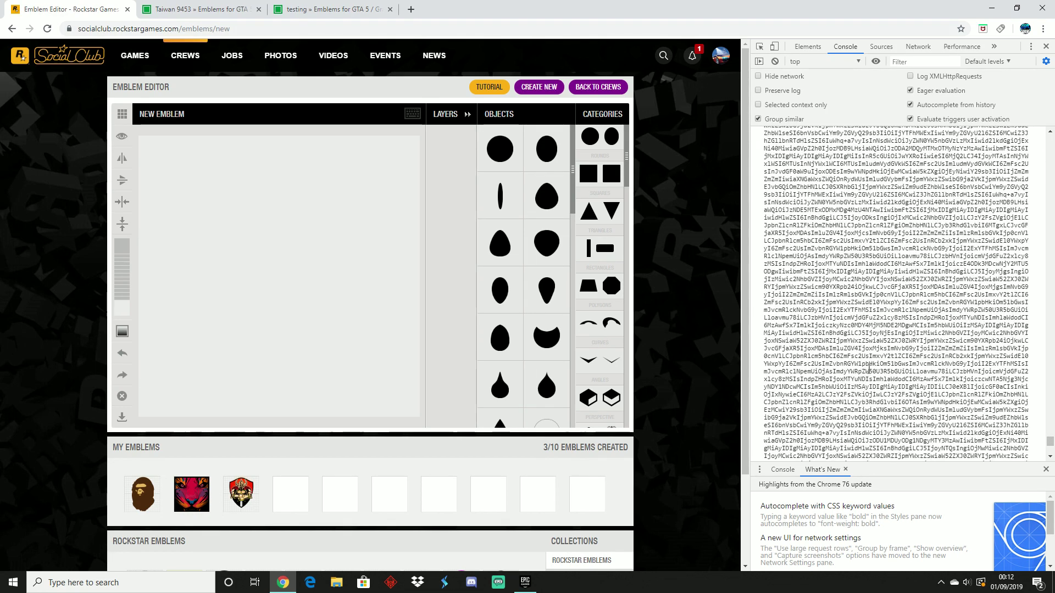
key(Return)
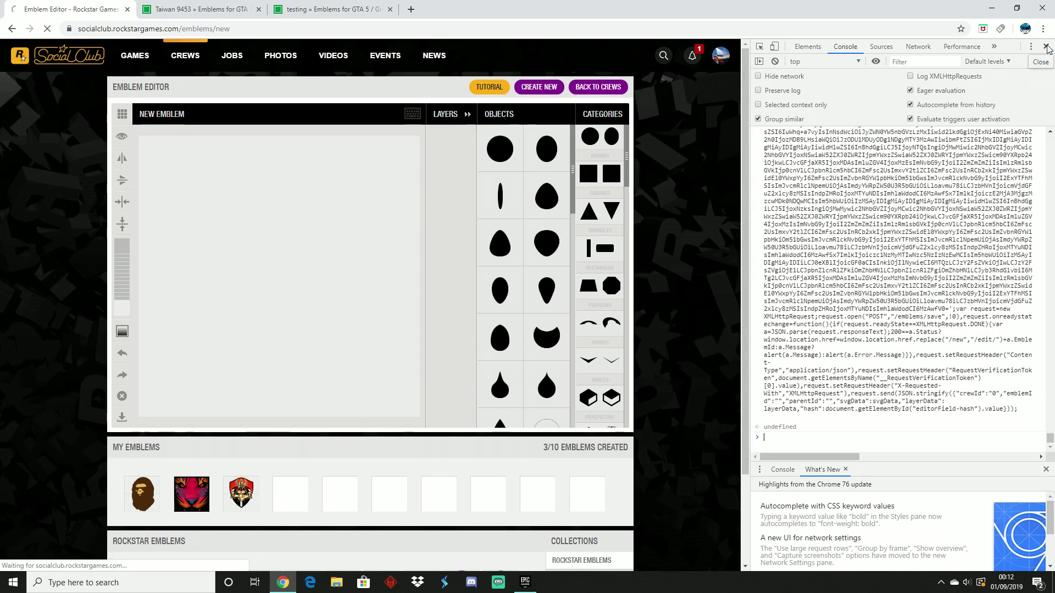
key(F12)
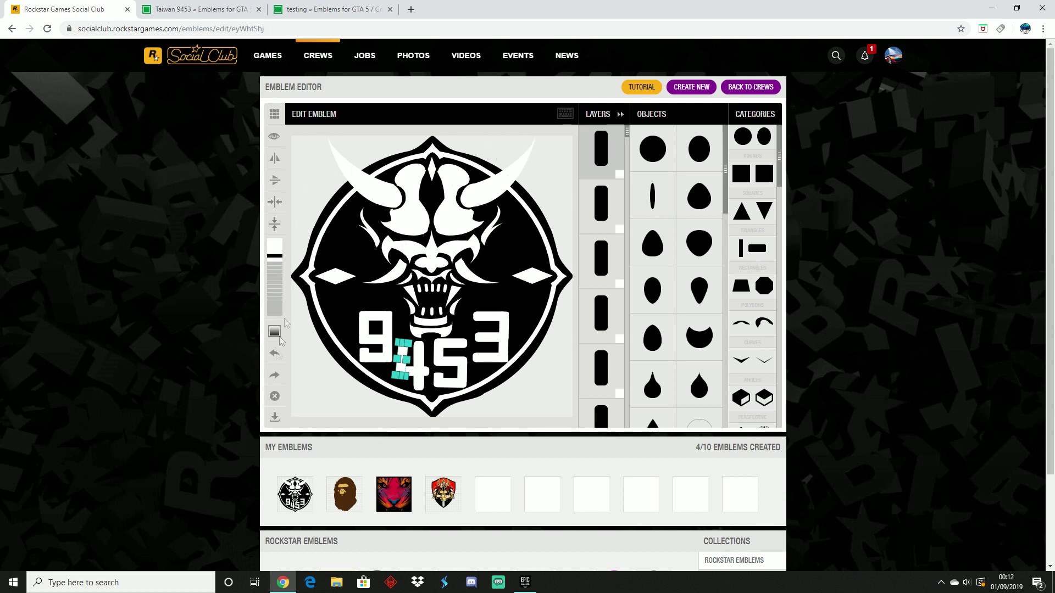
Save the imported 9453 demon-mask emblem as a new emblem.
click(275, 417)
click(534, 345)
click(522, 339)
Delete the duplicate second emblem, leaving 4/10, and begin publishing the 9453 emblem.
mouse_move(297, 494)
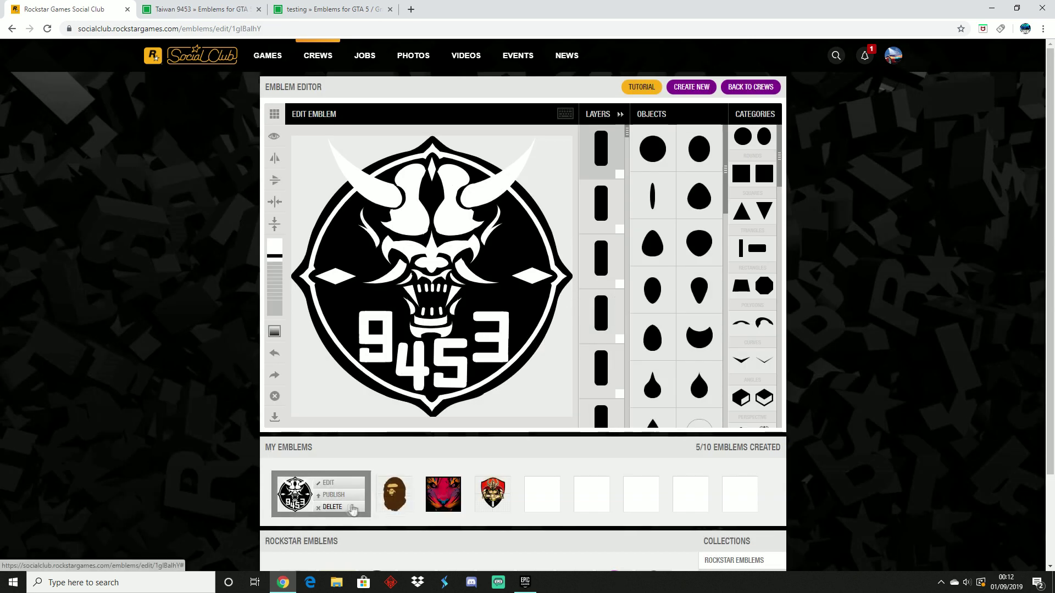
mouse_move(352, 497)
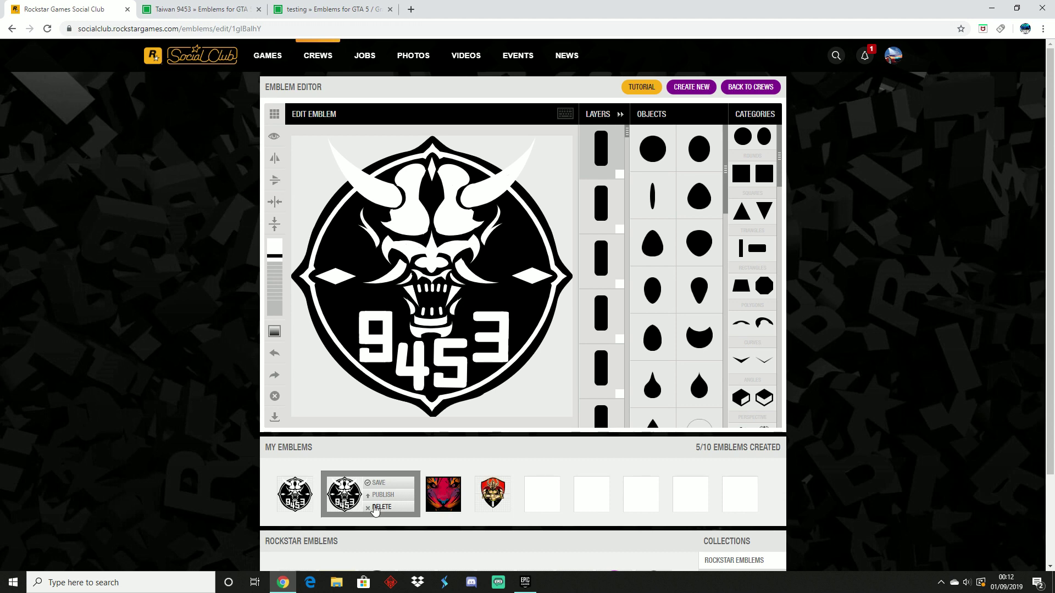
click(379, 509)
click(511, 347)
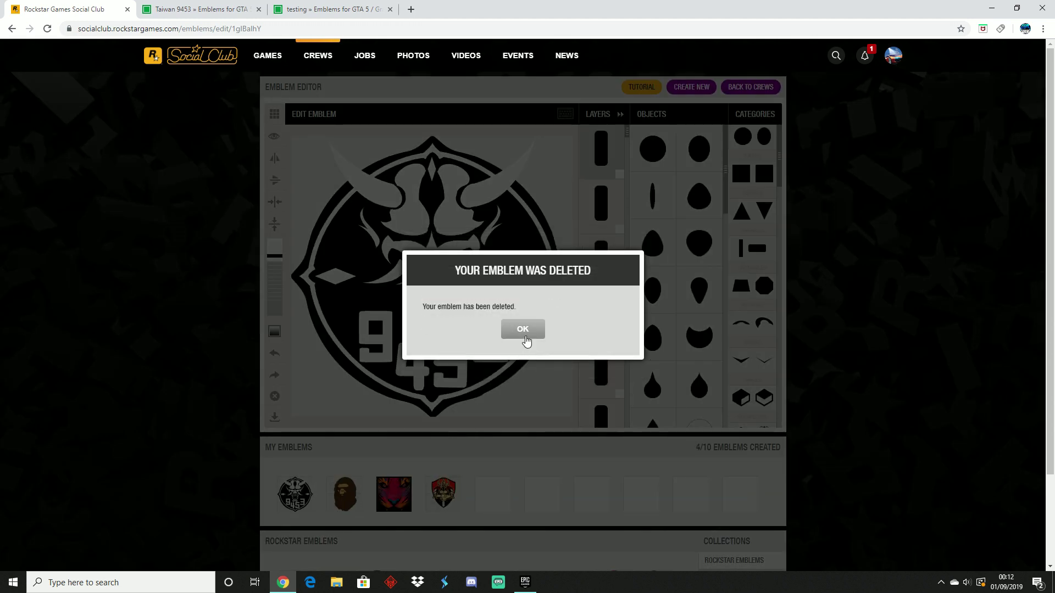
click(525, 333)
mouse_move(301, 506)
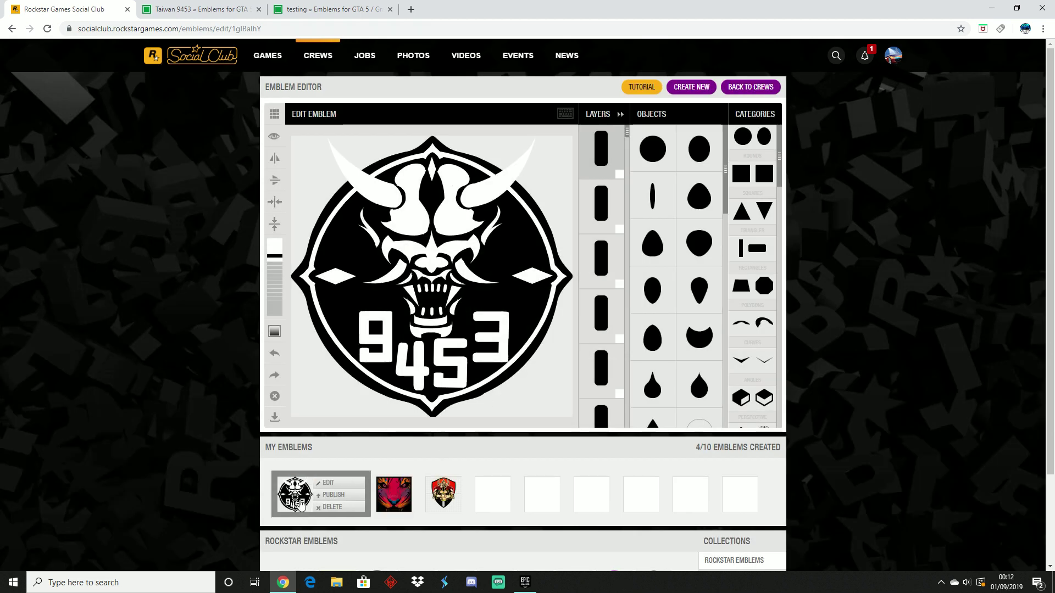
click(329, 498)
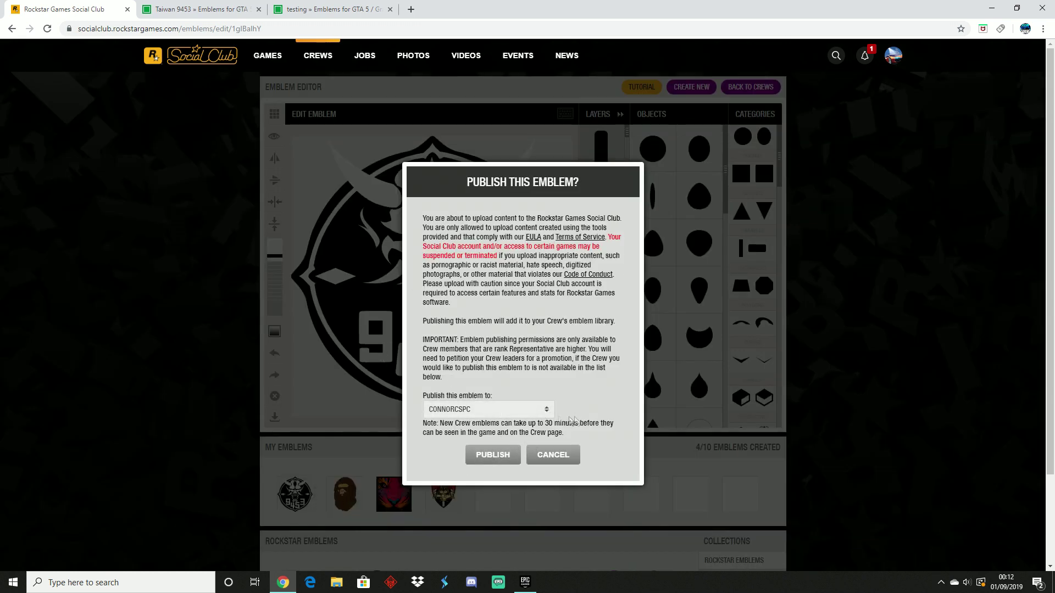
Publish the 9453 emblem to the CONNORCSPC crew and go to the crew's wall.
click(492, 409)
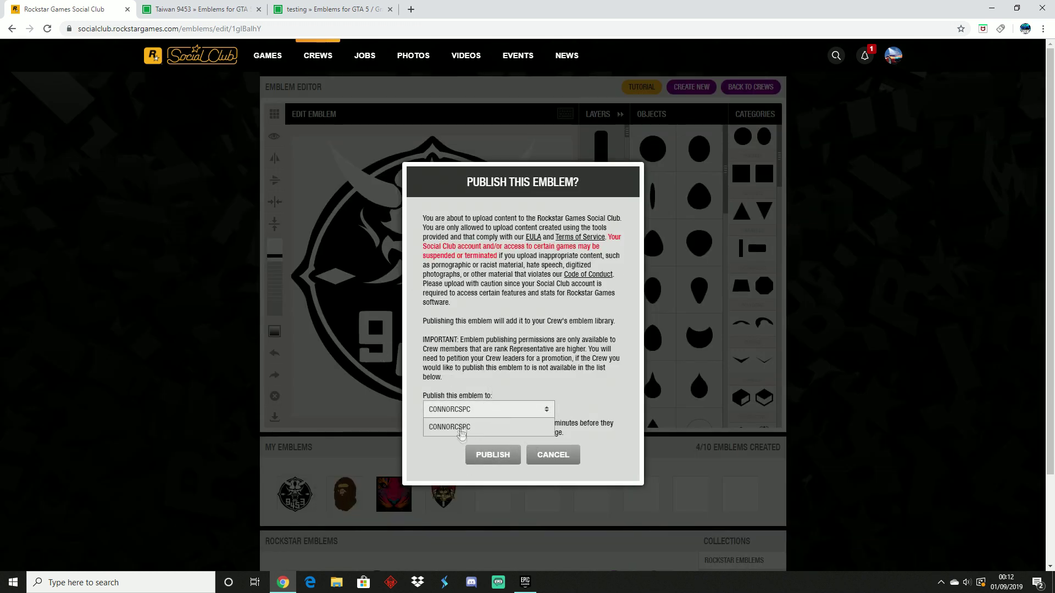
click(487, 454)
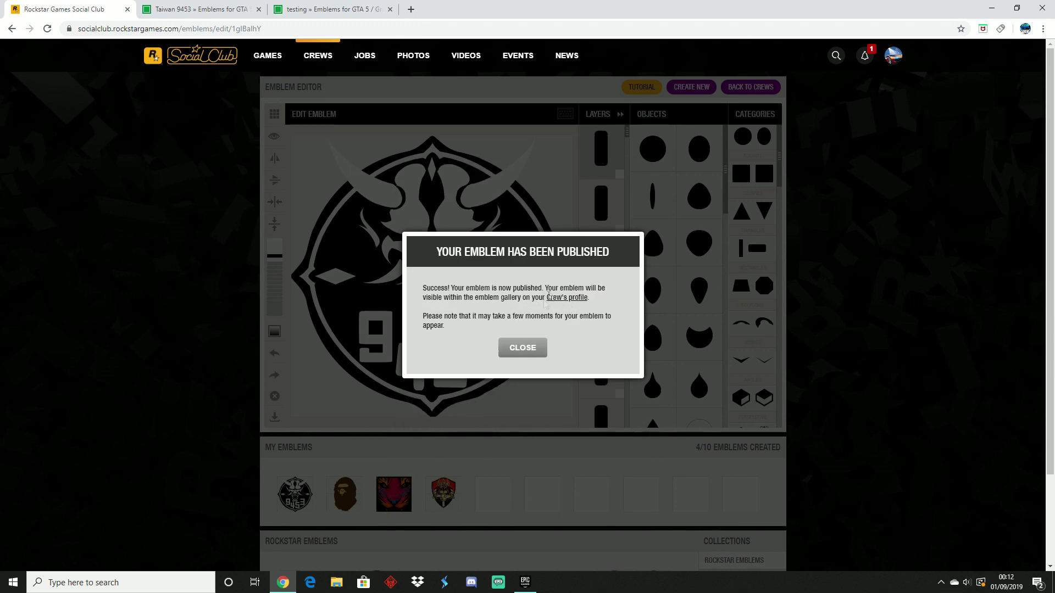
click(555, 298)
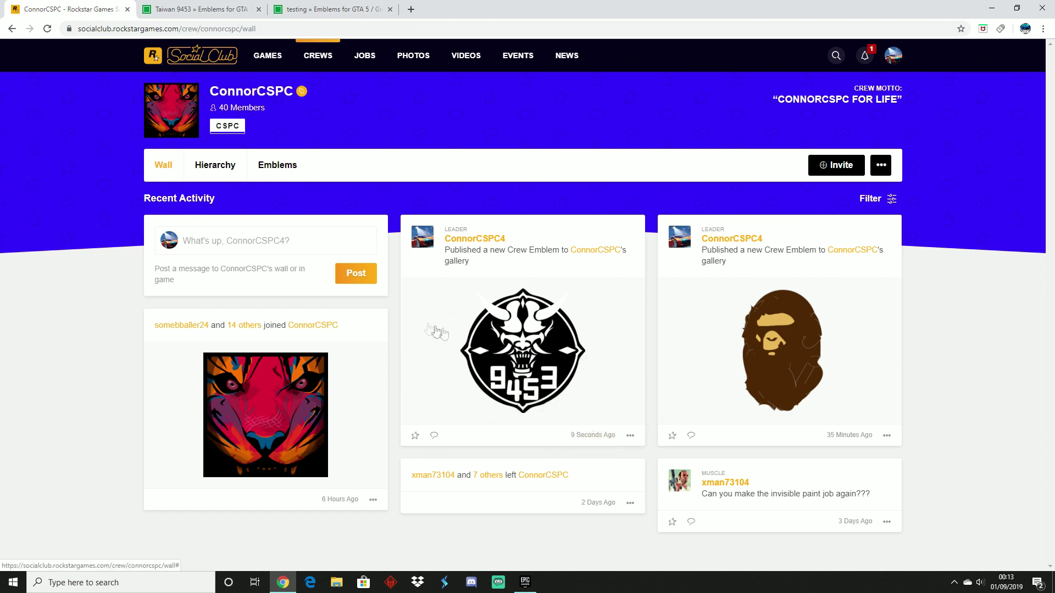
View the new 9453 Crew Emblem post enlarged on the ConnorCSPC wall, then close it.
click(630, 437)
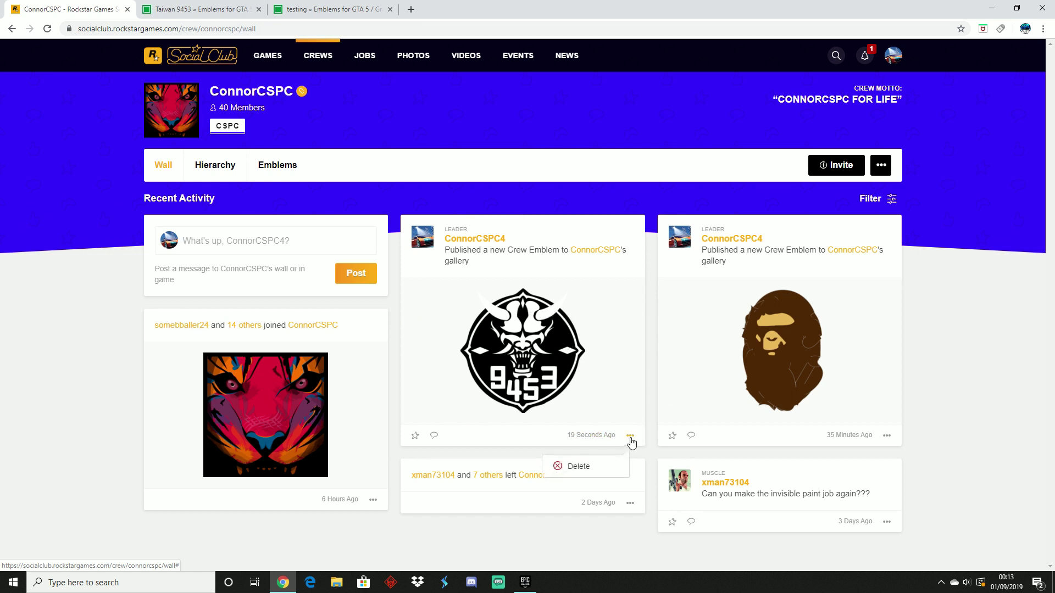
click(566, 360)
click(667, 353)
click(666, 352)
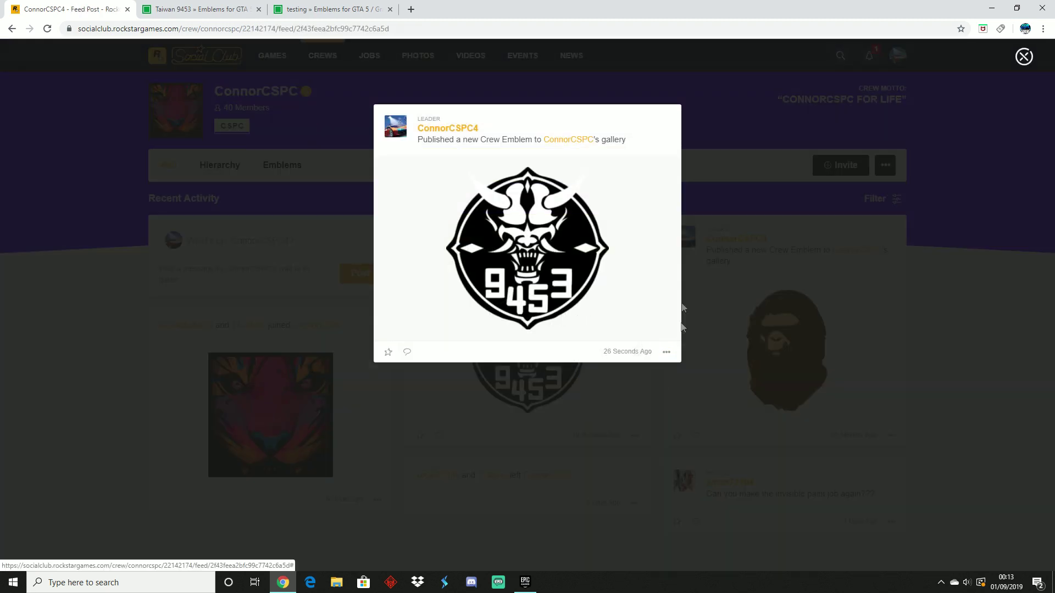
click(914, 355)
click(887, 435)
click(888, 435)
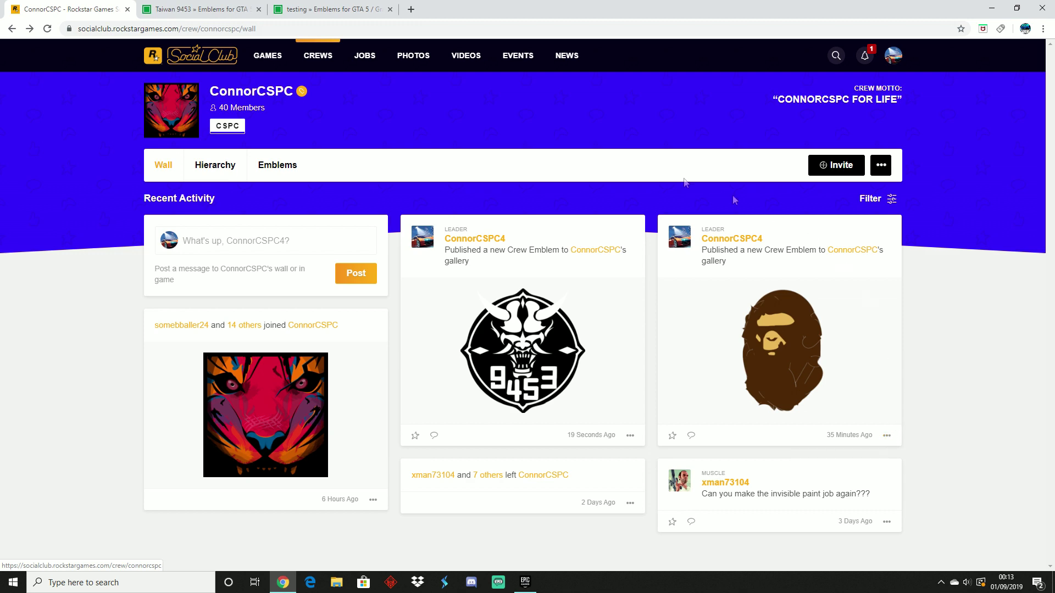
Check the crew's Emblems gallery, where the 9453 emblem is listed first.
click(281, 170)
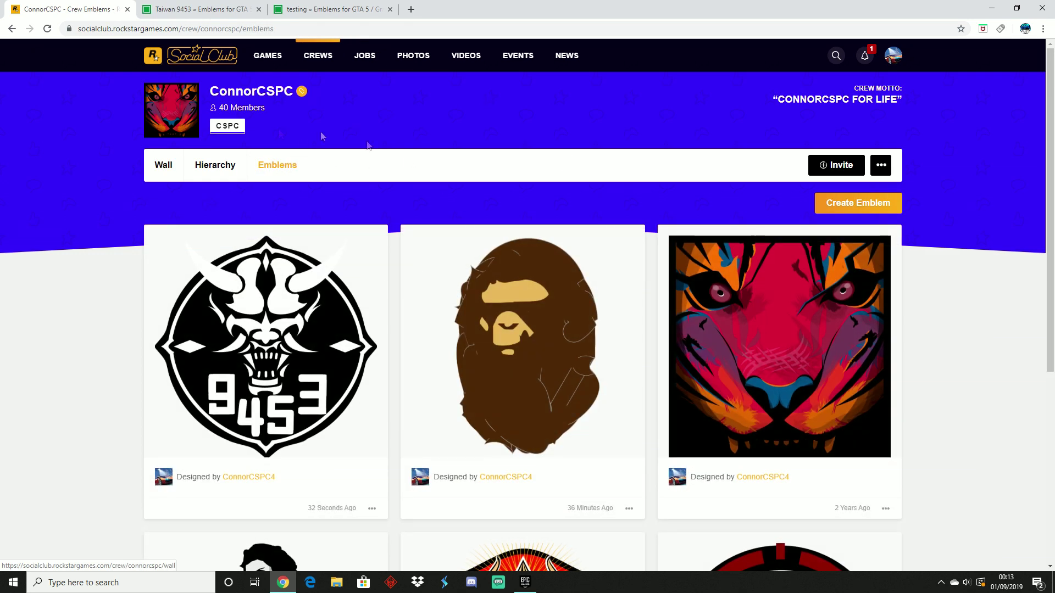
scroll(337, 396, down, 2)
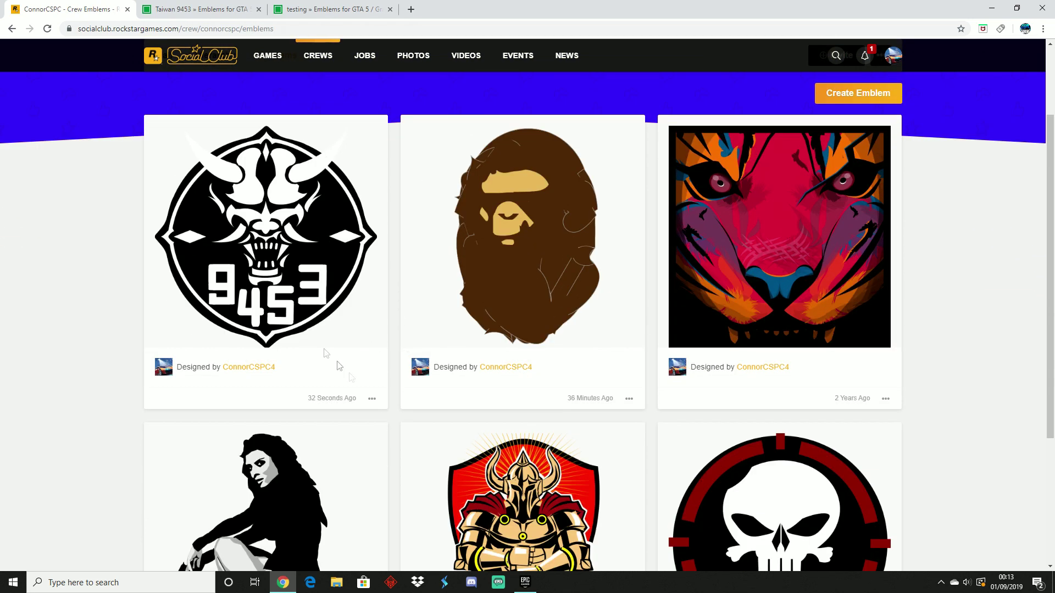
click(372, 399)
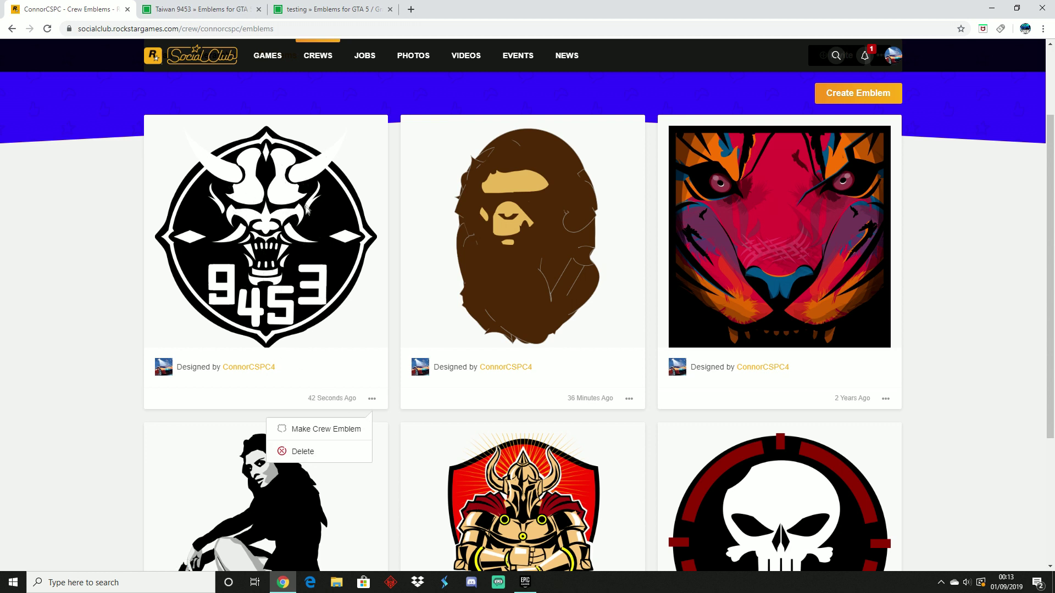
click(161, 431)
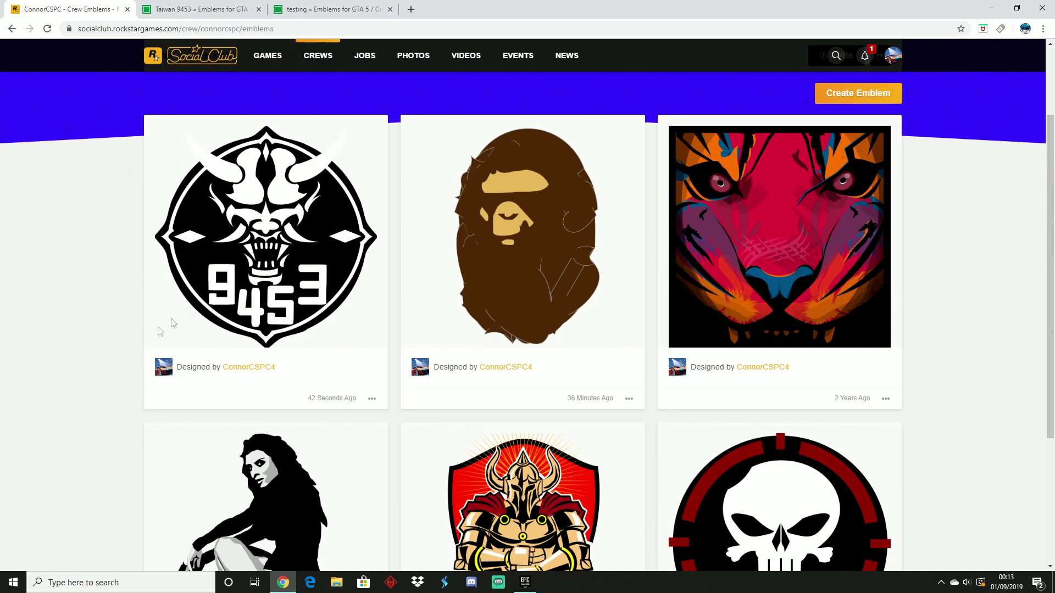
Set the crouching woman-with-pistol emblem as ConnorCSPC's crew emblem and confirm.
scroll(486, 286, down, 4)
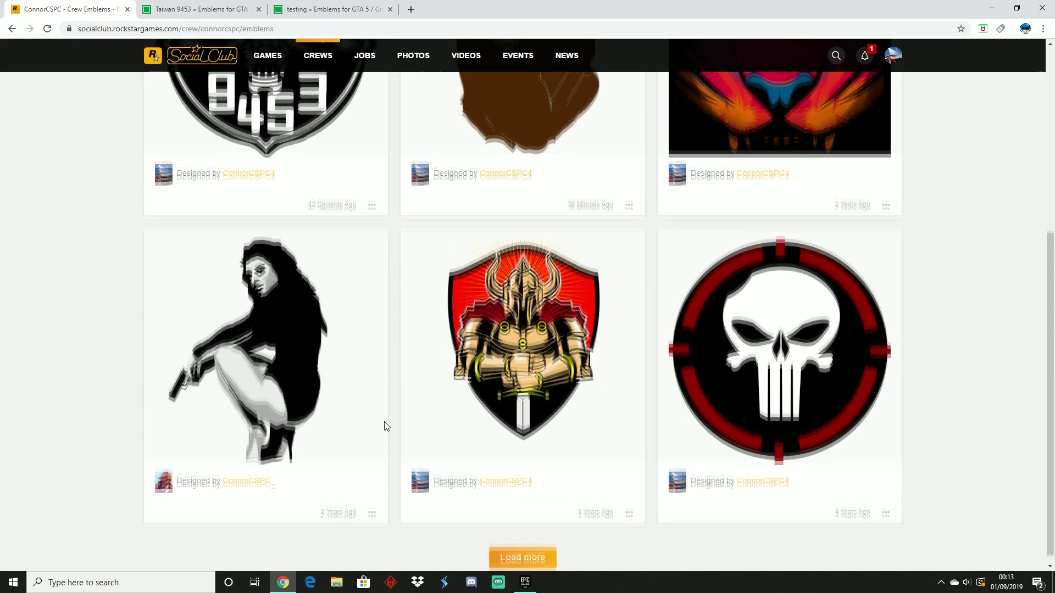
click(375, 506)
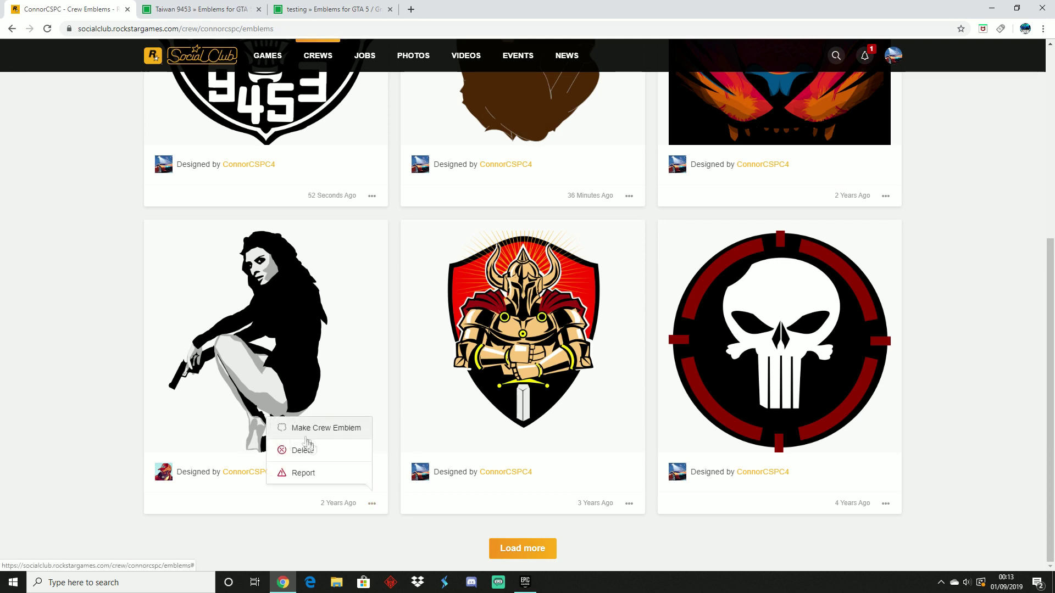
click(324, 429)
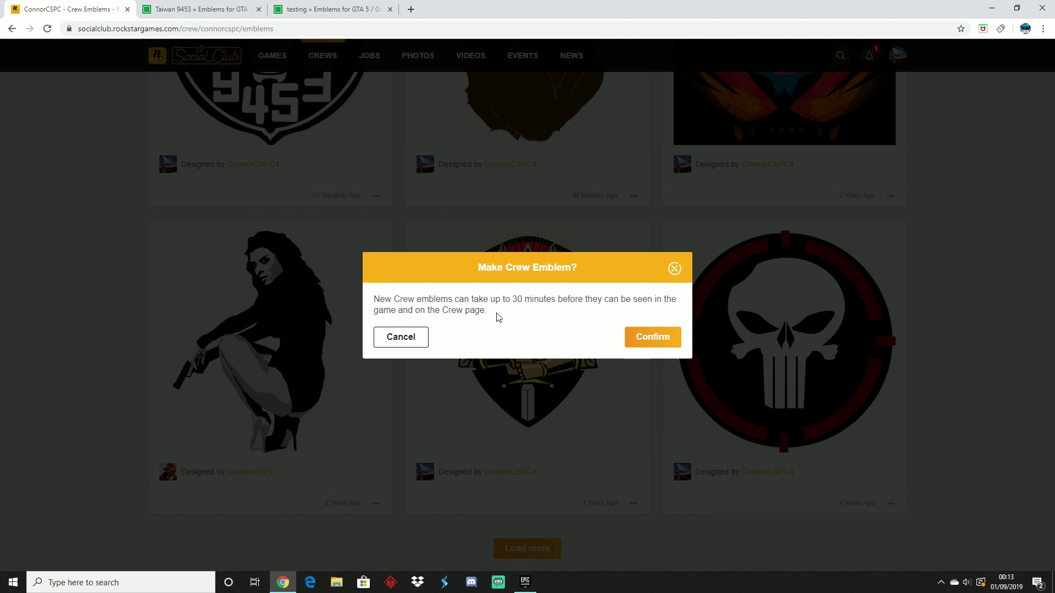
click(648, 346)
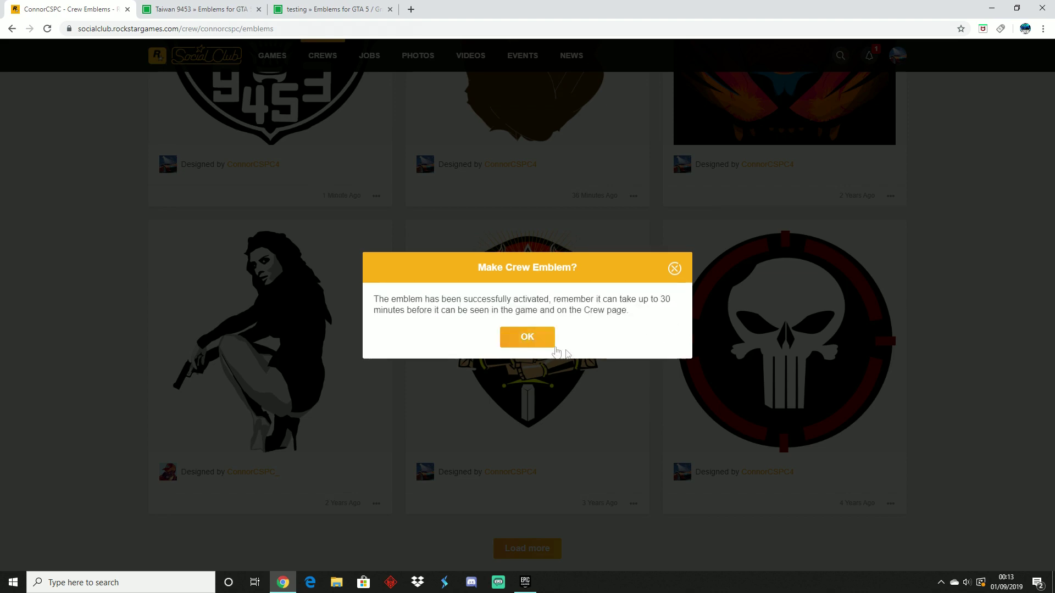
click(541, 344)
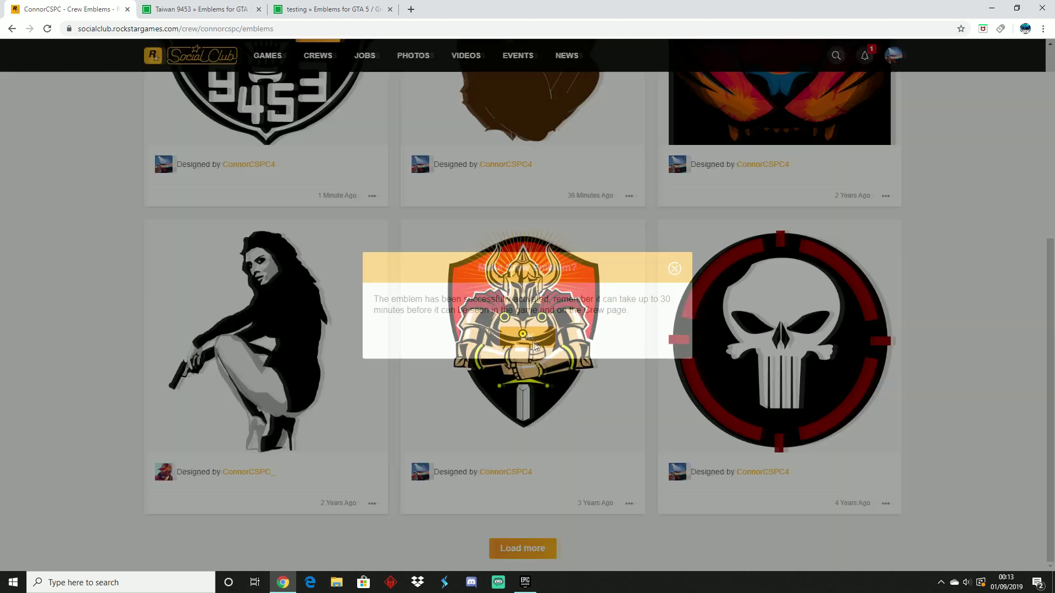
scroll(254, 412, up, 6)
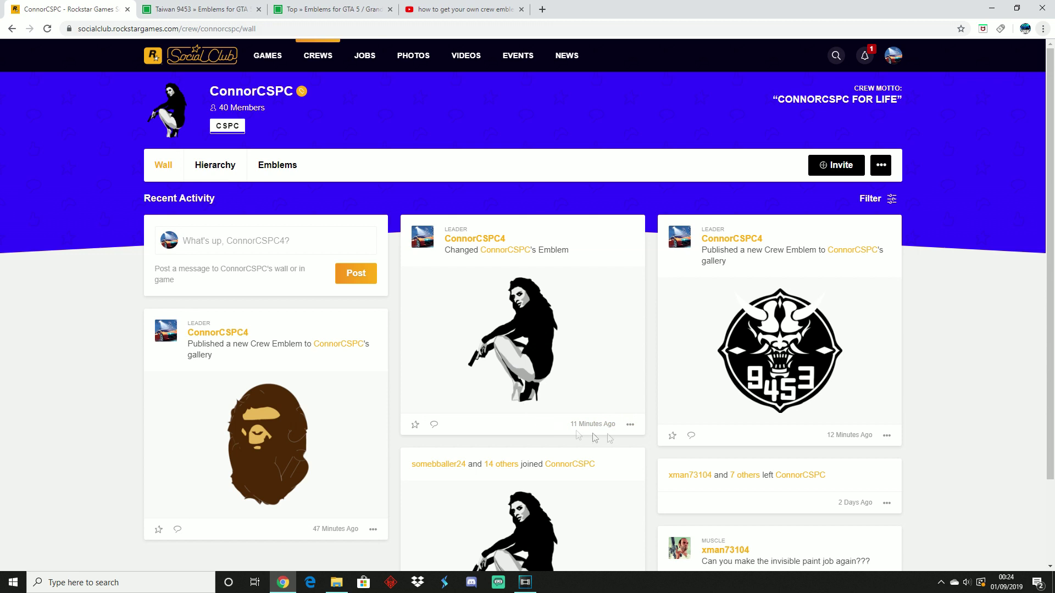
View the ConnorCSPC wall's new crouching woman-with-pistol emblem and its 'Changed ConnorCSPC's Emblem' post.
mouse_move(172, 106)
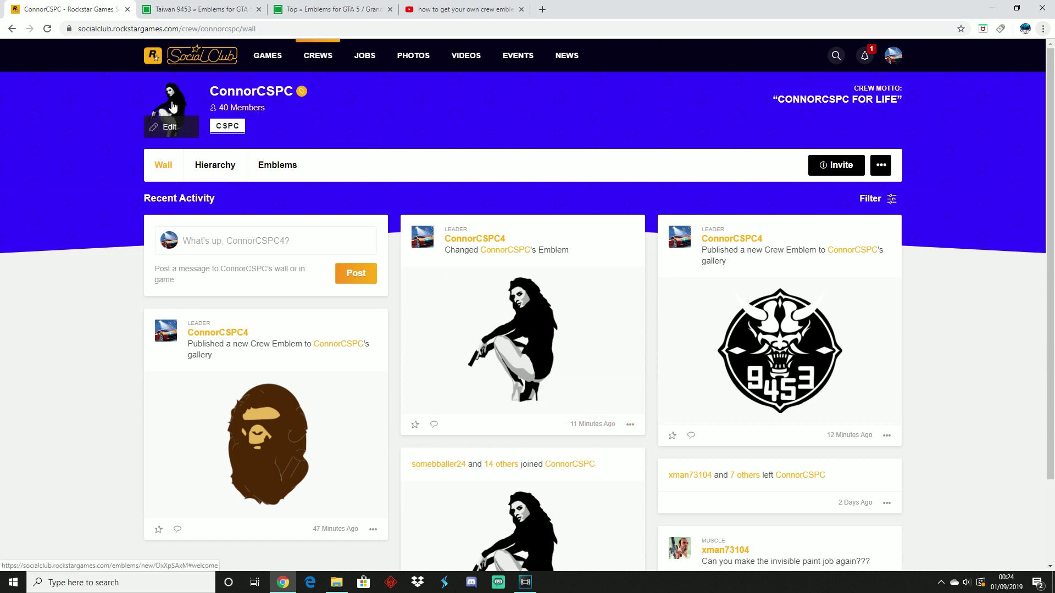